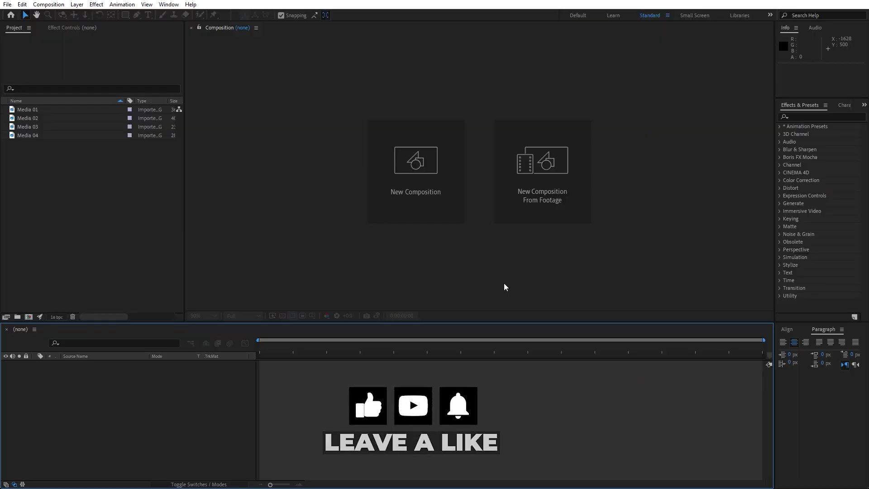
Name the new 1920×1080 composition 'Final' and create it
click(27, 318)
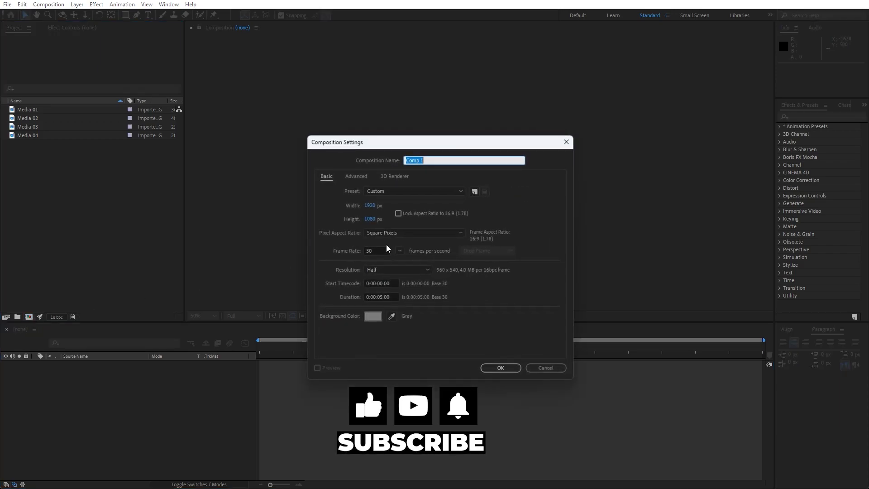
text(Final)
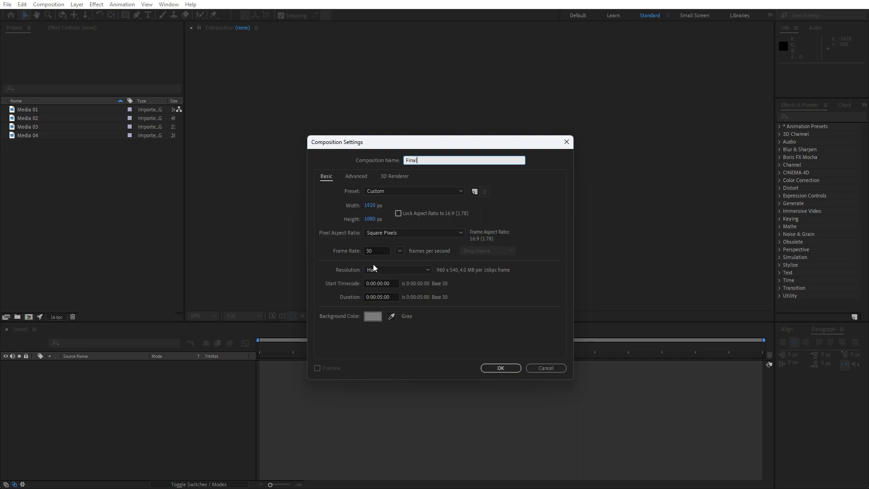
click(501, 368)
Place the Media 01 paint-face photo in the comp and nudge it slightly downward
drag(29, 118, 132, 392)
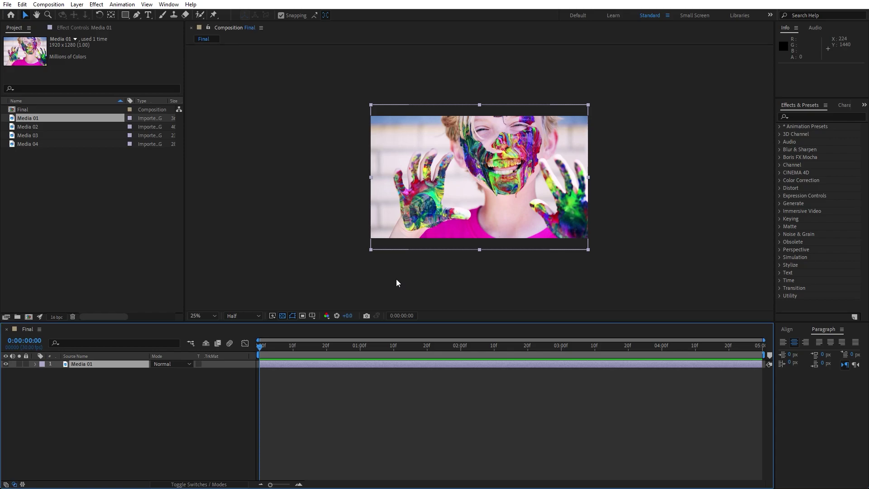
key(shift+Down)
key(shift+Down)
key(shift+Down)
key(shift+Down)
key(shift+Down)
key(shift+Down)
key(shift+Down)
key(shift+Down)
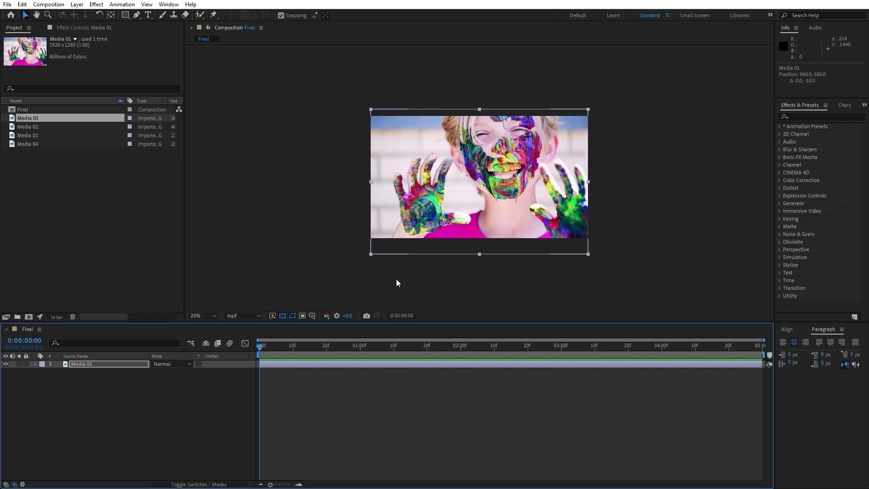
click(145, 397)
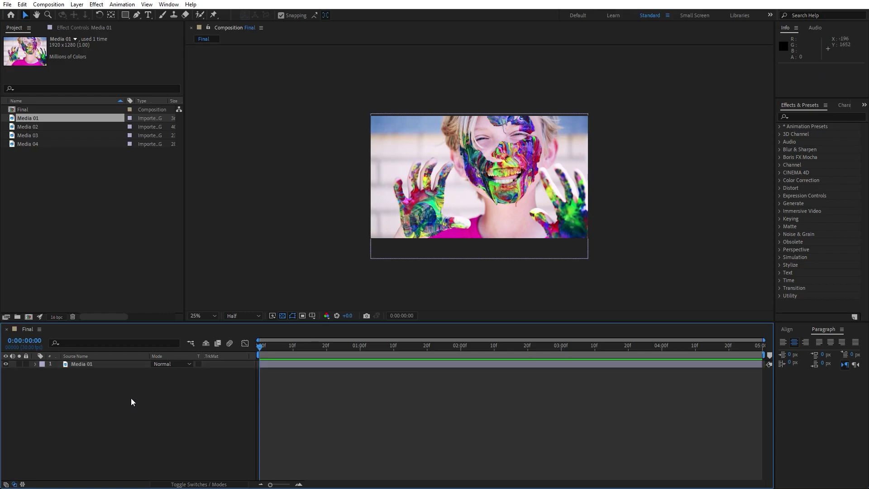
Add a white full-frame solid named Matte above the Media 01 layer
right_click(140, 400)
mouse_move(181, 286)
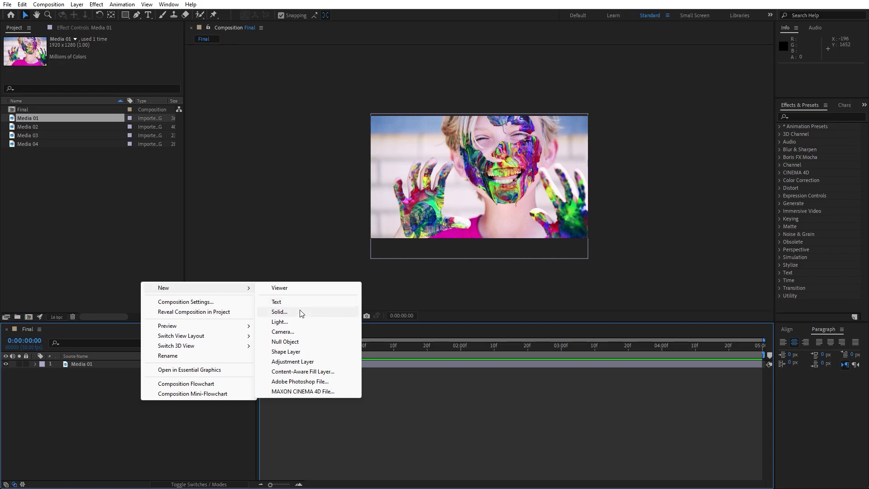
click(299, 311)
text(Matte)
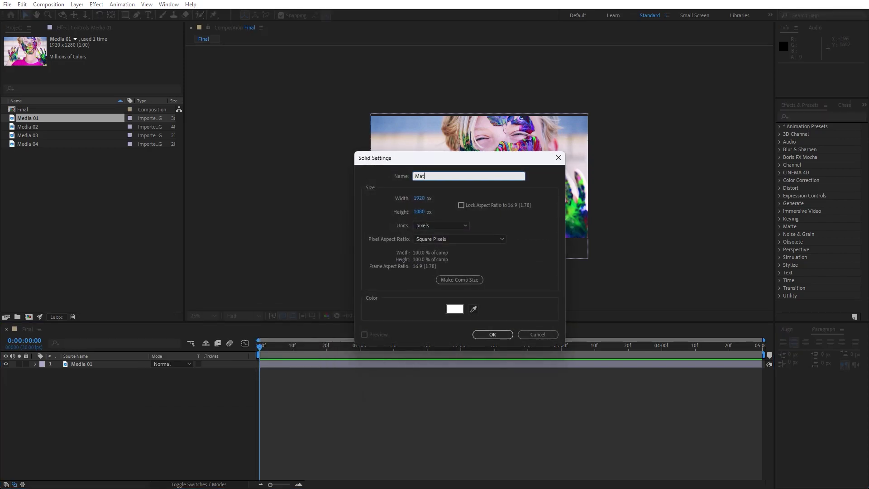
click(492, 334)
click(193, 413)
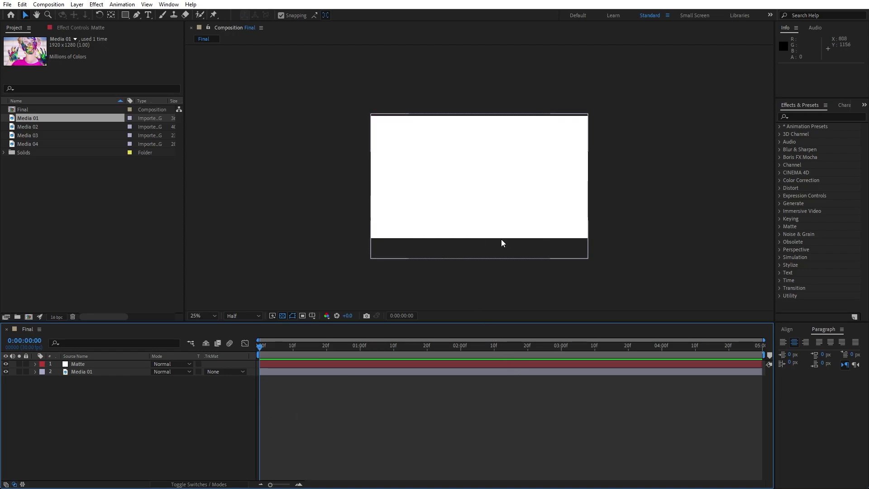
Browse the effects search and panel list, then select the Matte layer
click(806, 114)
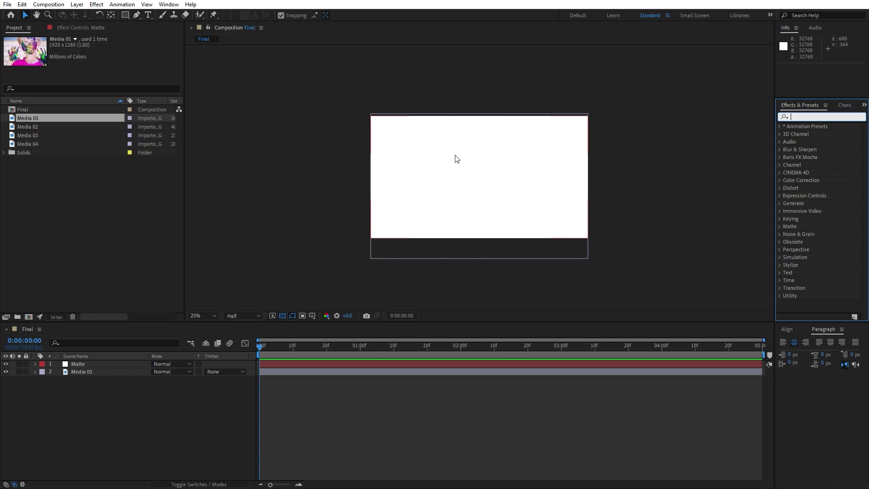
click(172, 3)
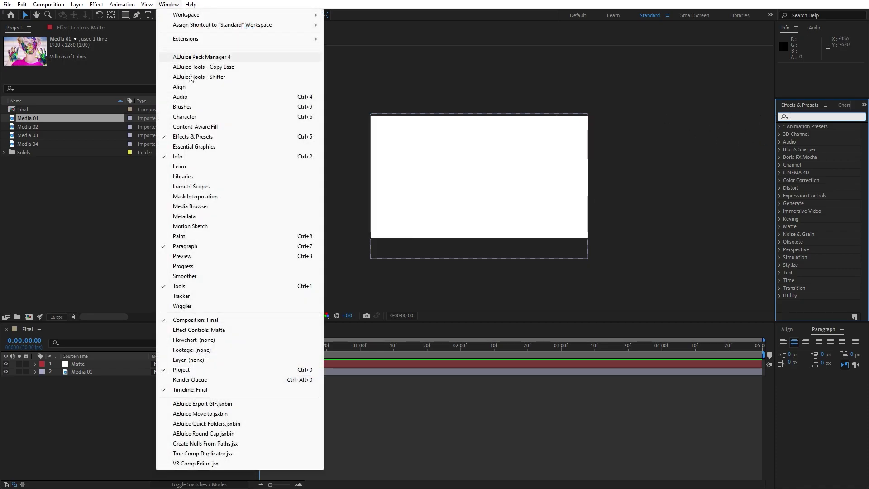
click(95, 359)
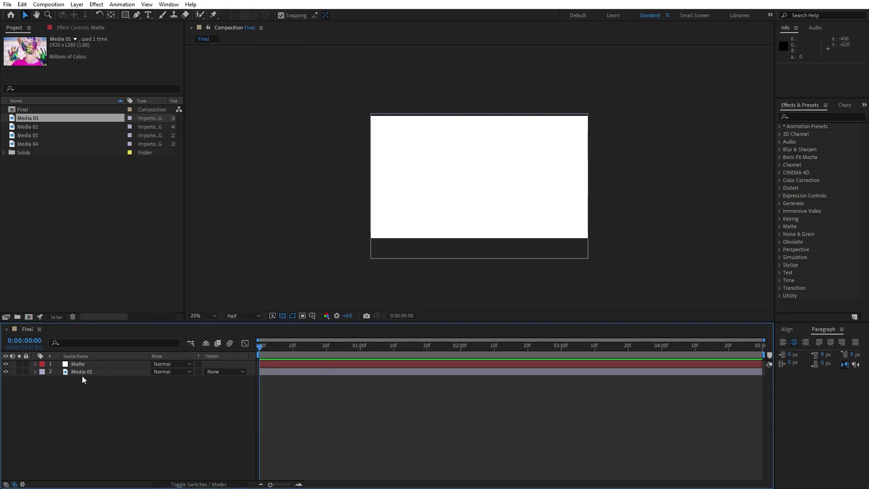
click(80, 364)
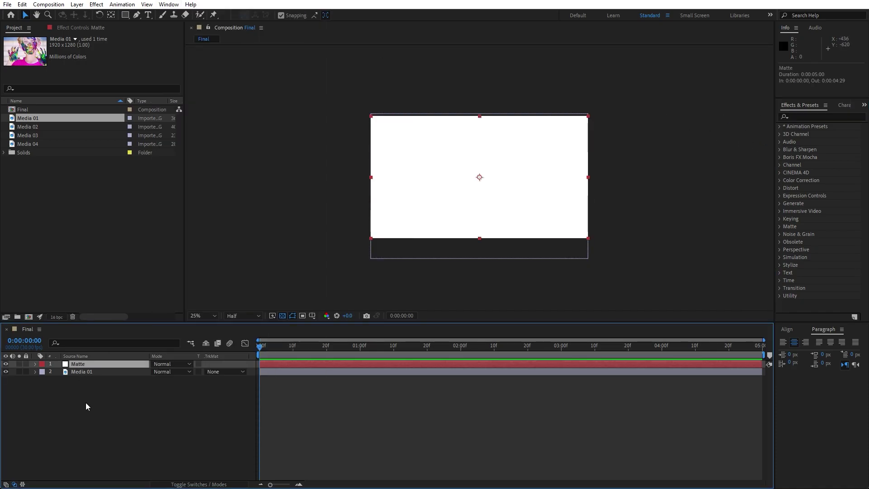
Apply Venetian Blinds to Matte and keyframe Transition Completion at 100% at 0 seconds
click(807, 119)
text(ve)
text(ne)
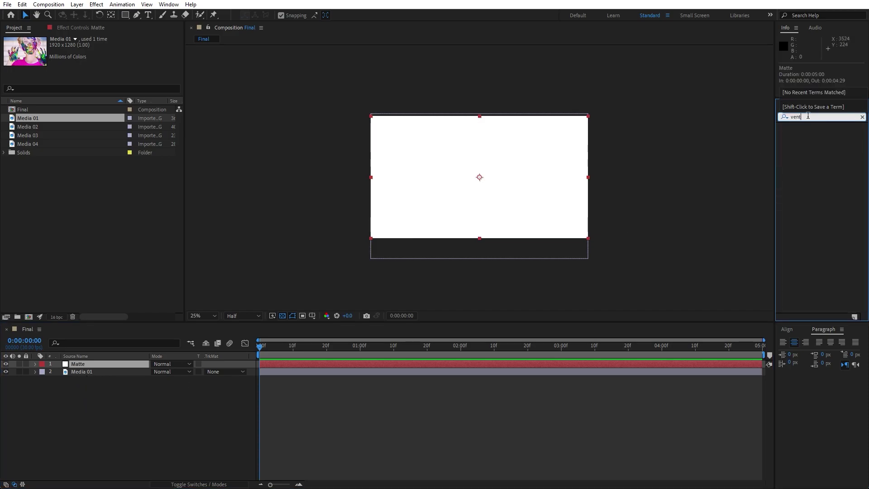
drag(817, 156, 106, 363)
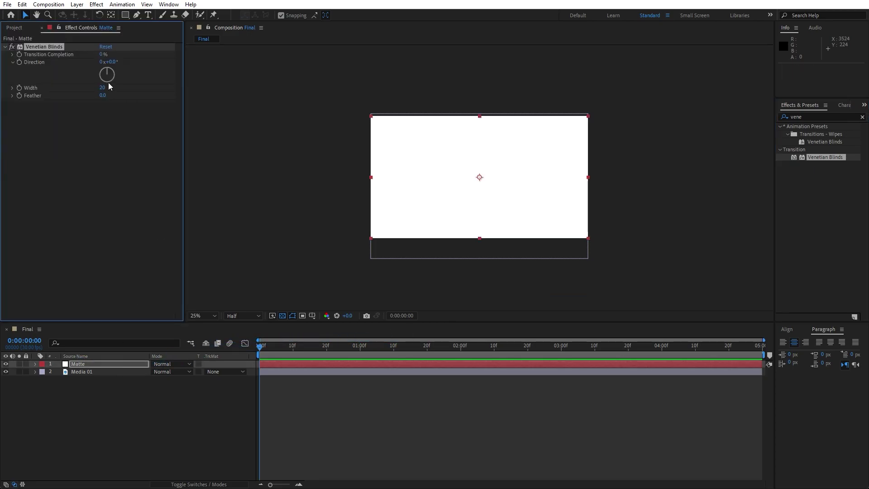
click(19, 54)
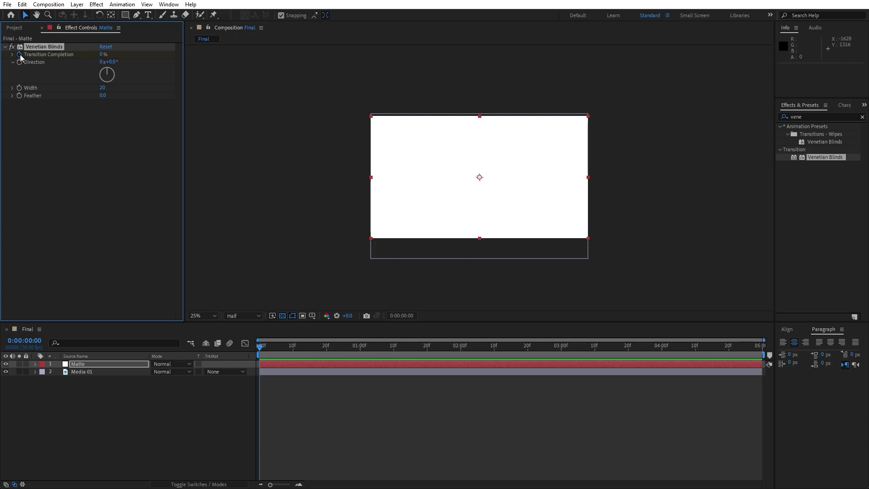
click(103, 55)
text(100)
key(Return)
Add a Transition Completion keyframe of 0% at 2 seconds
drag(314, 346, 460, 346)
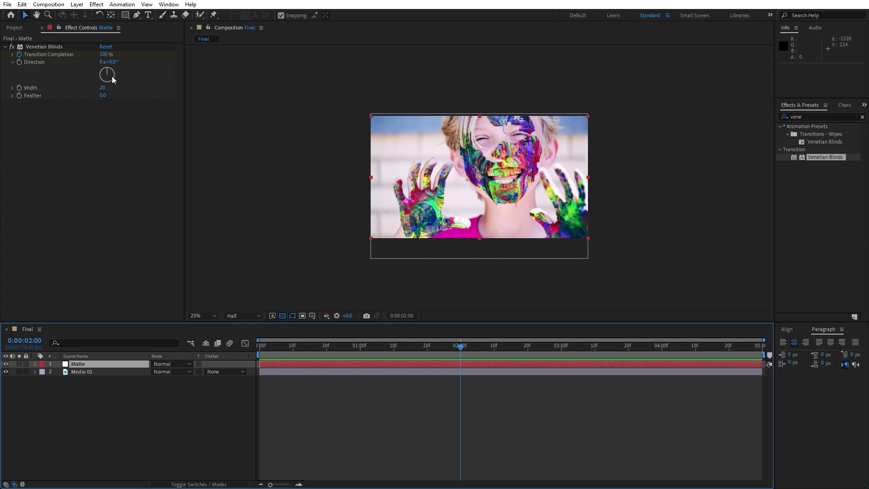
click(104, 54)
text(0)
key(Return)
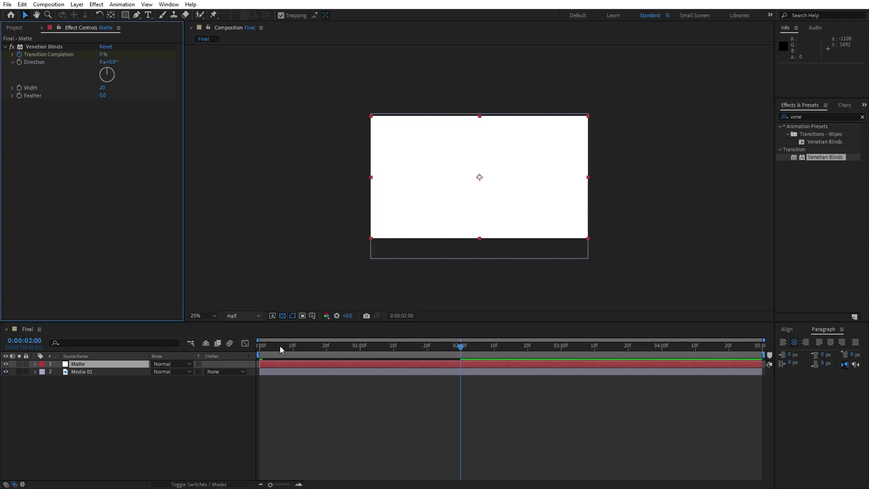
drag(280, 345, 329, 346)
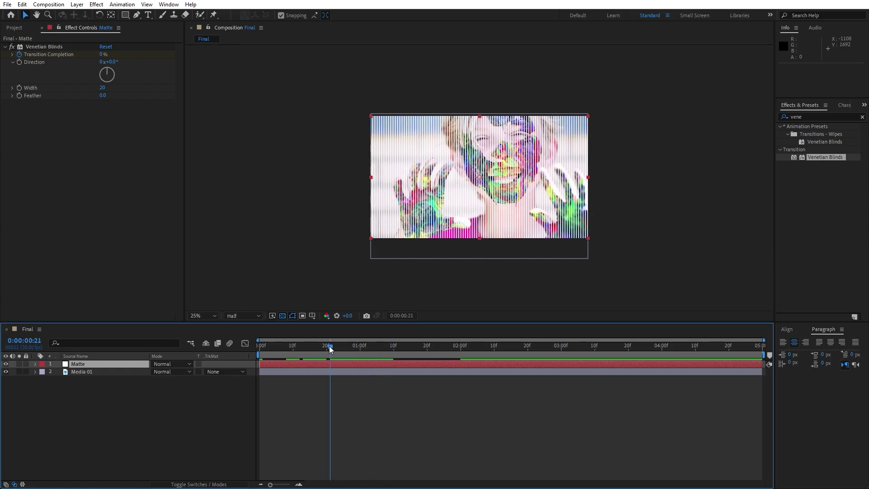
Set the blinds Direction to 45° and Width to 100
click(112, 62)
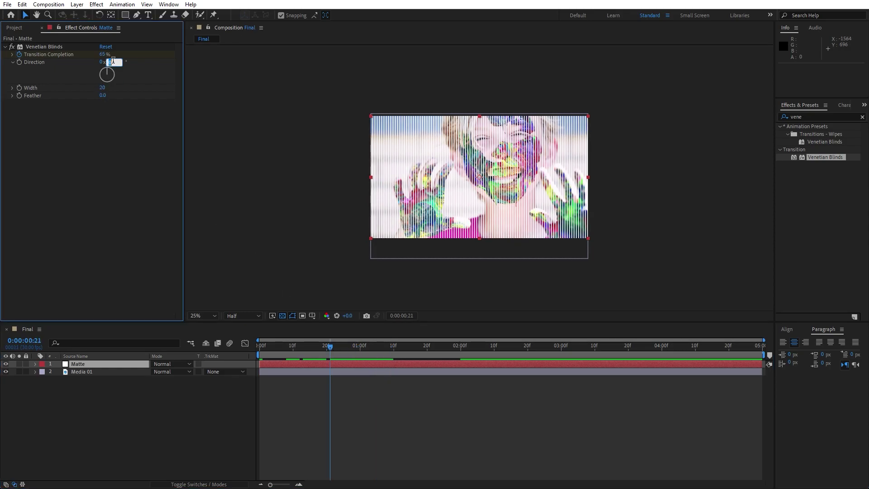
text(45)
key(Return)
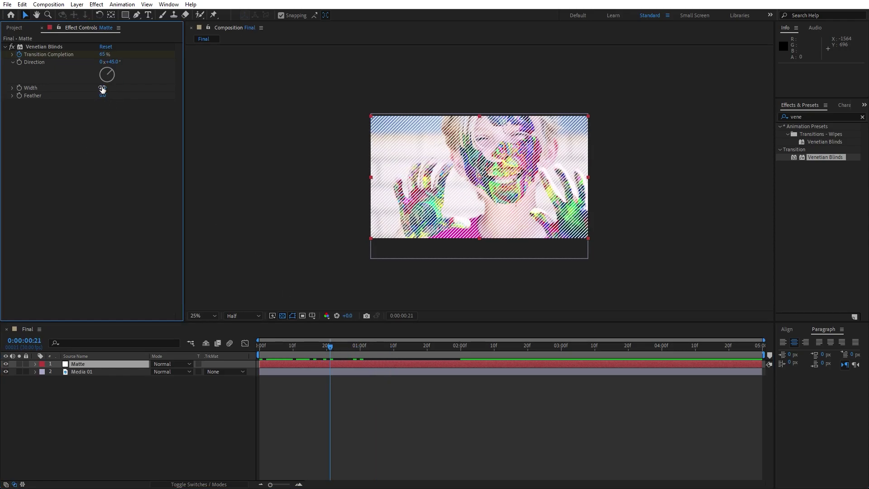
text(100)
key(Return)
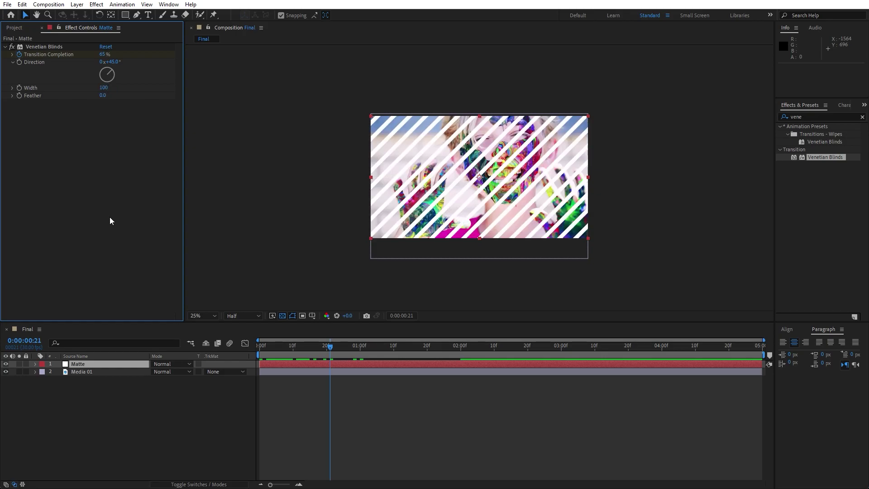
Reveal Matte's Transition Completion keyframes with U and select both
click(100, 410)
click(86, 365)
key(u)
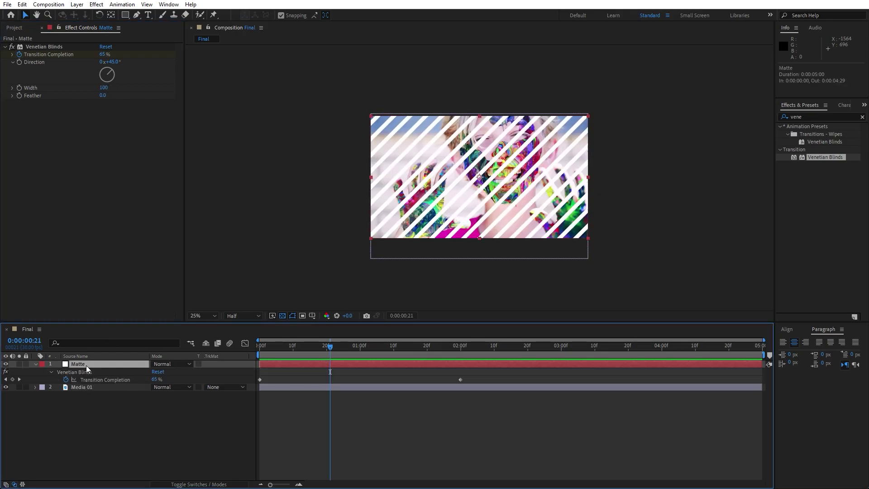
drag(481, 414, 229, 351)
Easy Ease both keyframes and sharpen the ease into the final keyframe in the speed graph
key(F9)
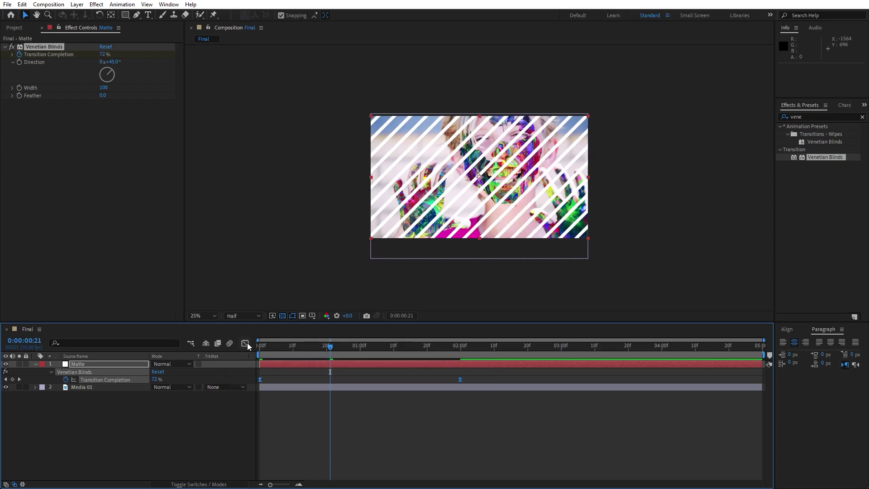
click(245, 342)
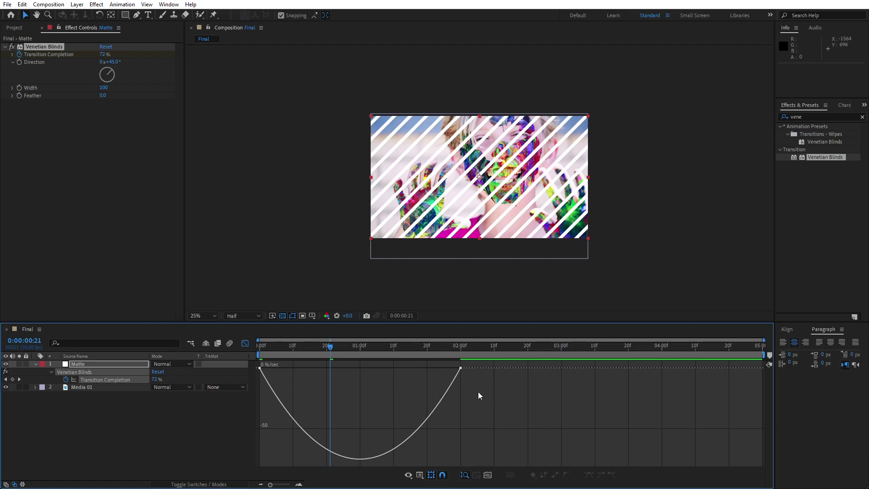
right_click(478, 392)
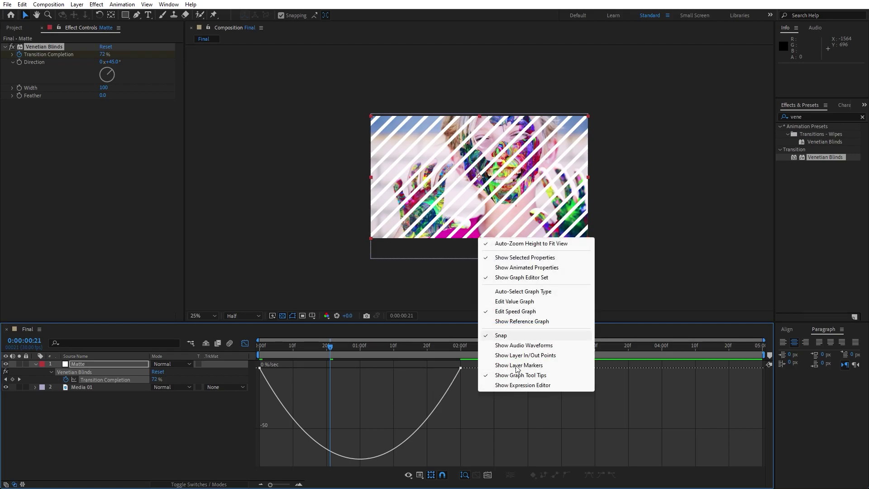
click(501, 335)
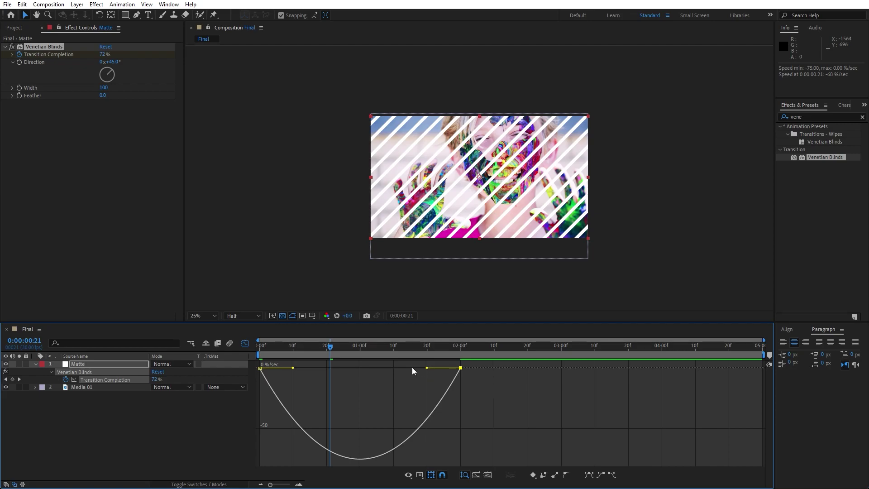
drag(427, 368, 330, 367)
click(246, 343)
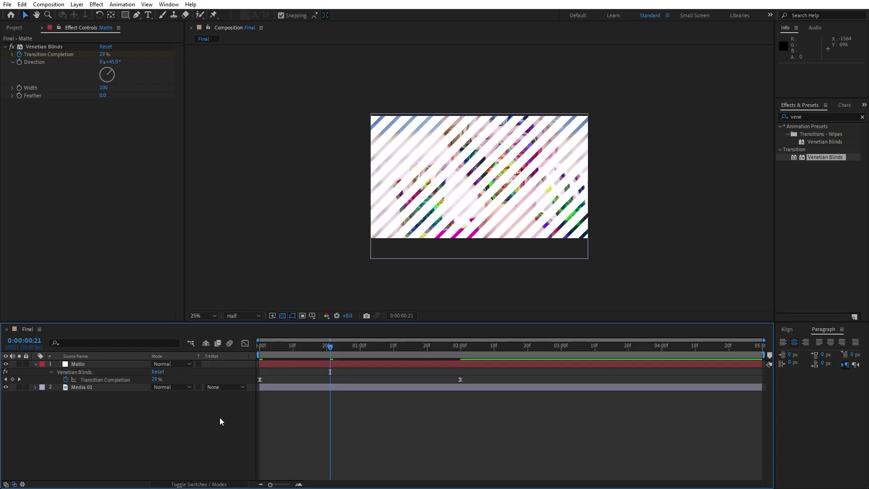
Preview the blinds transition and scrub through it from frame 17
key(space)
click(317, 346)
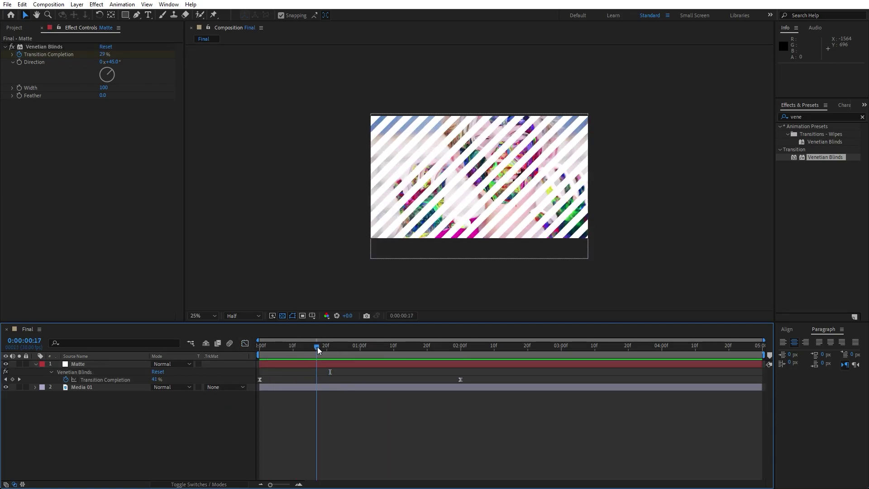
drag(317, 347, 350, 347)
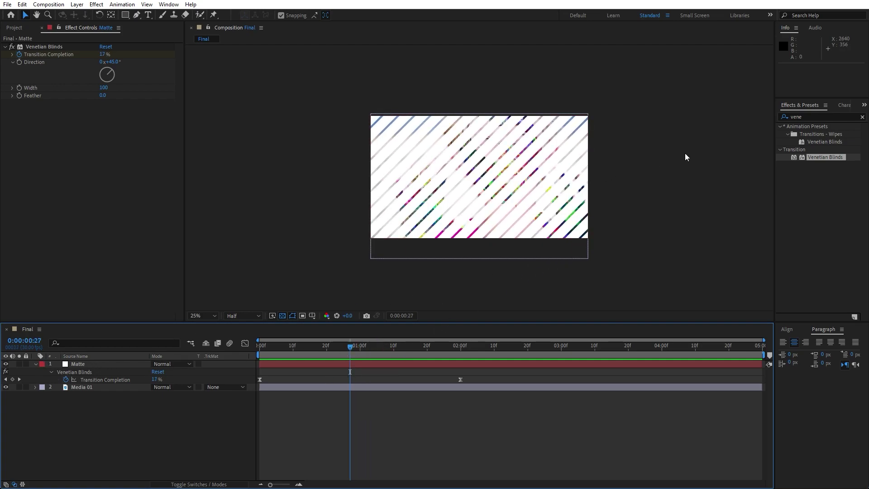
Search 'turb' and apply Turbulent Displace to the Matte layer
double_click(801, 117)
text(tur)
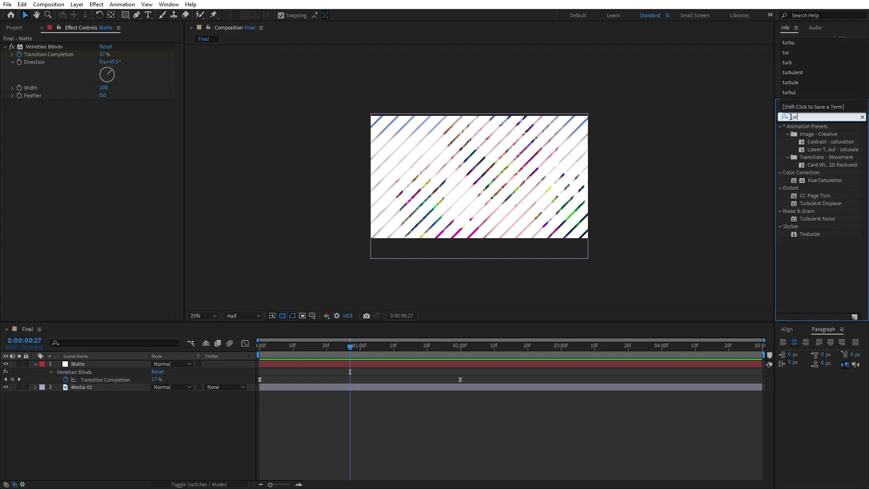
text(b)
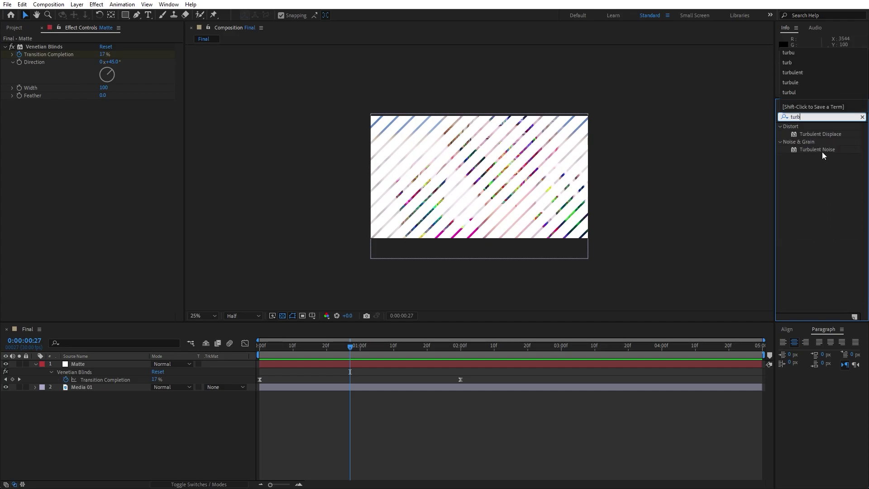
mouse_move(824, 134)
mouse_down()
mouse_move(254, 325)
mouse_move(102, 363)
mouse_up()
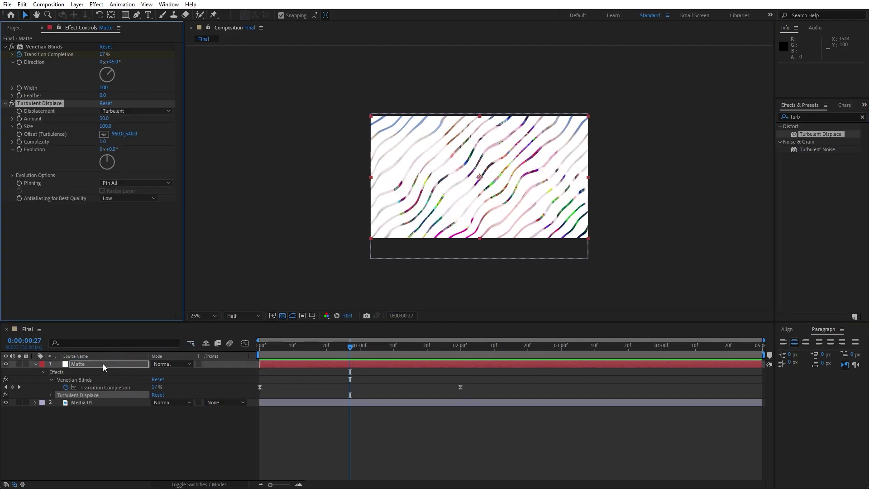
Set Turbulent Displace Amount to 170, Displacement to Twist and Complexity to 5
click(104, 119)
text(17)
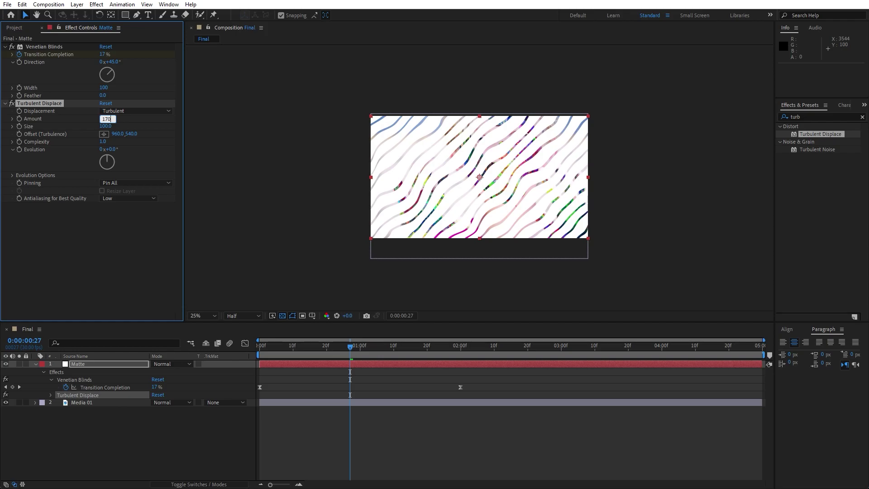
text(0)
click(74, 254)
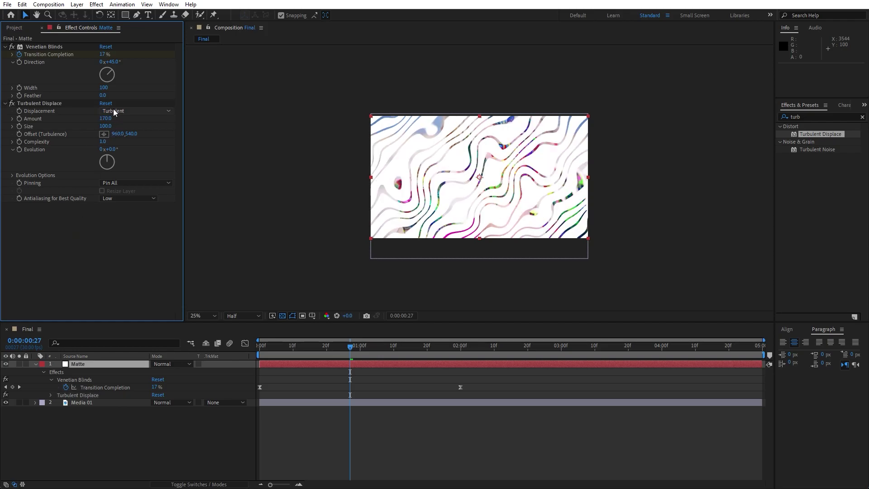
click(113, 110)
click(129, 140)
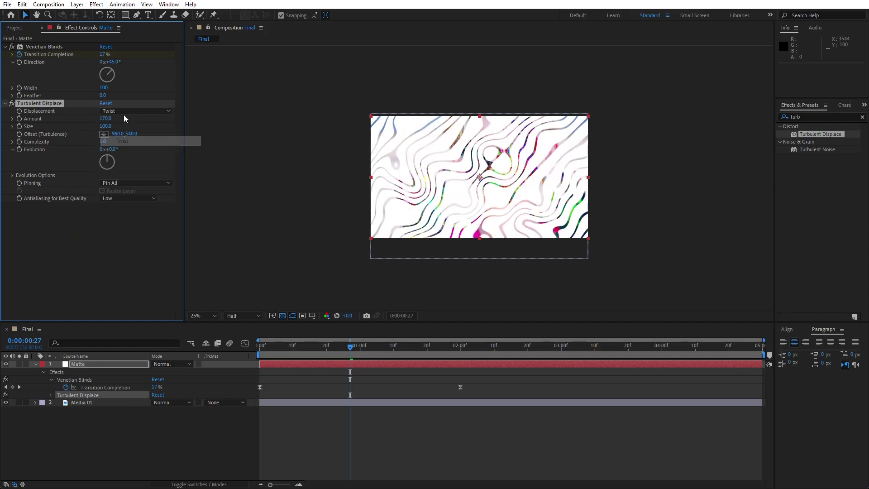
click(123, 113)
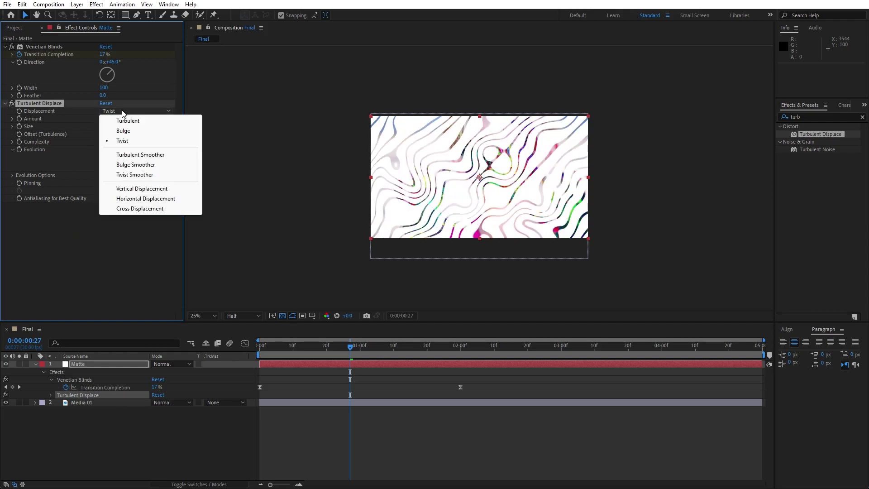
click(94, 236)
click(103, 143)
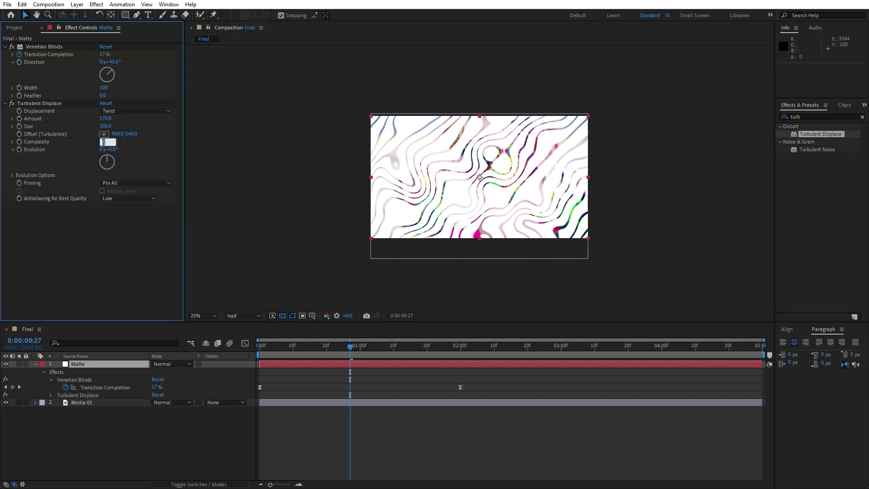
text(5)
key(Return)
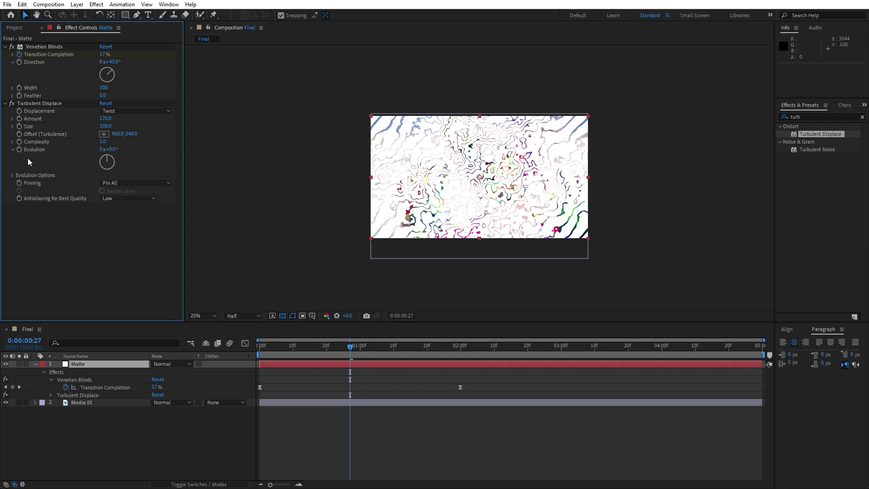
Drive Evolution with the expression time*100, then preview and check frame 1:06
alt+click(19, 149)
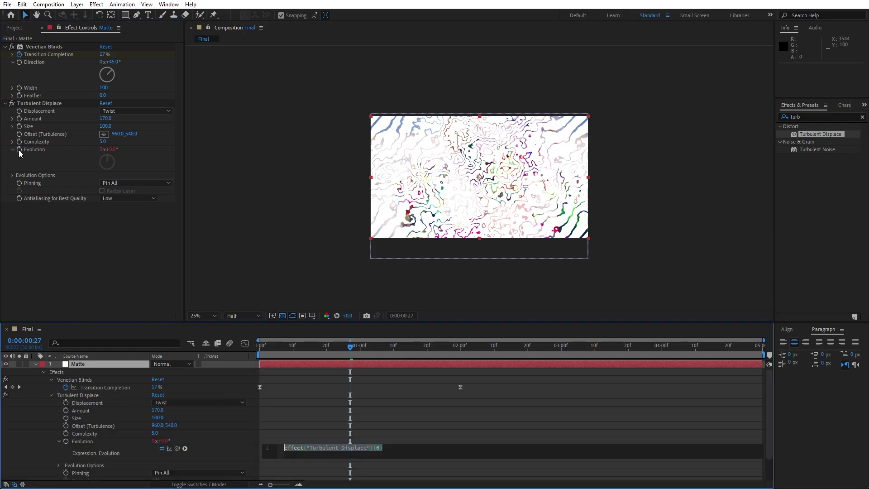
text(time*)
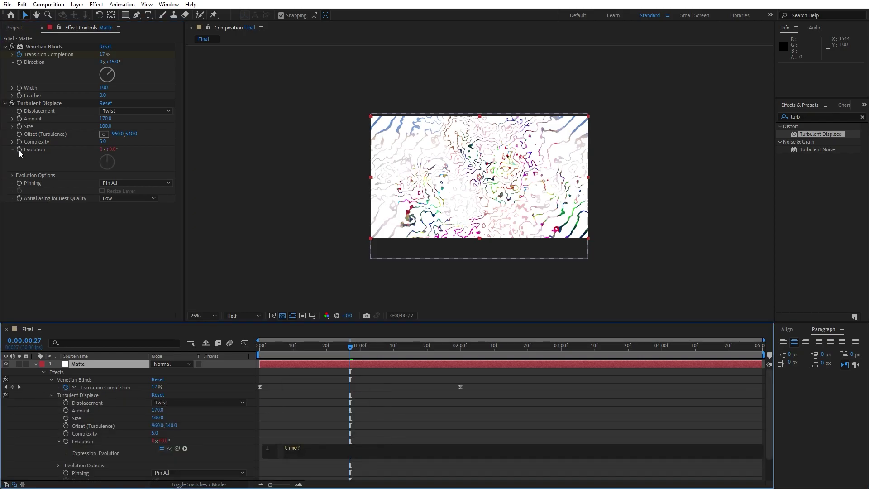
text(100)
click(35, 364)
click(70, 433)
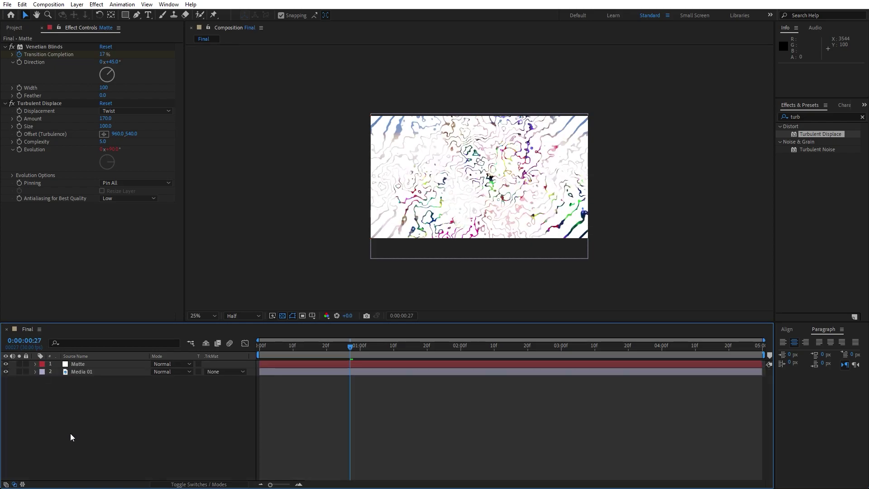
key(space)
click(380, 347)
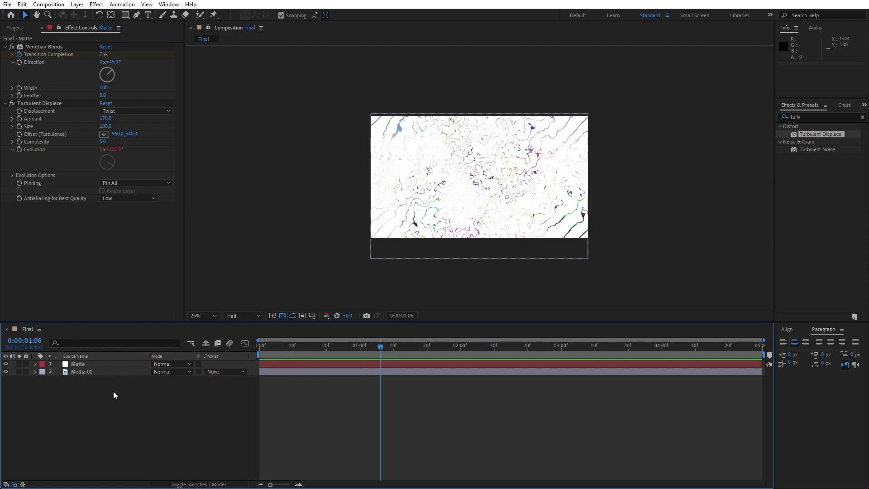
Set Media 01's track matte to Alpha Matte 'Matte'
click(211, 371)
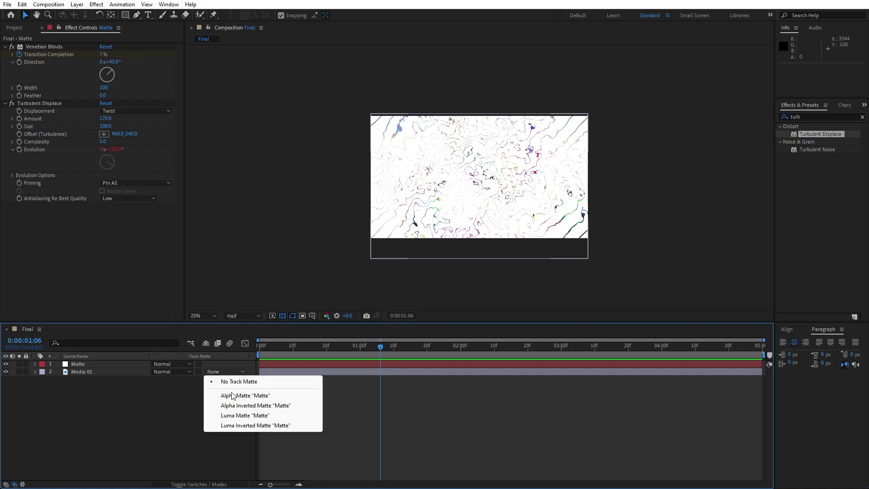
click(216, 395)
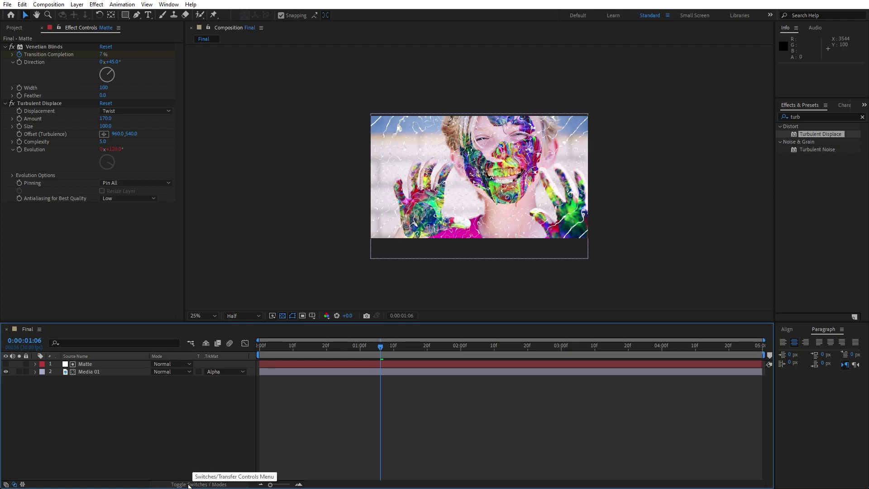
click(189, 484)
click(189, 485)
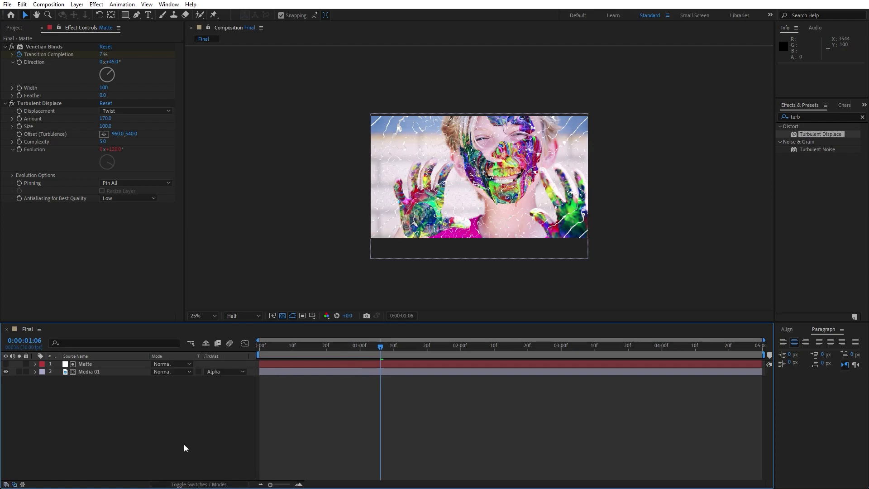
Zoom the comp view to 50% and preview the liquid reveal from frame 13
key(period)
key(space)
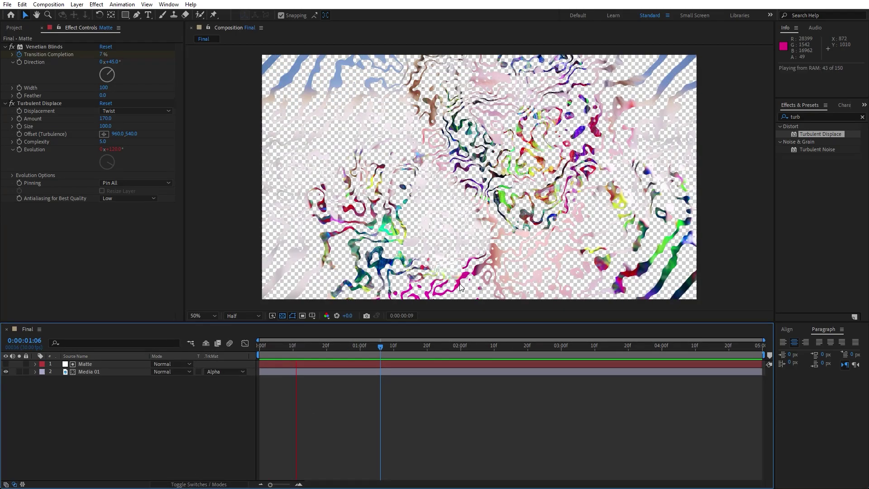
drag(311, 348, 302, 350)
key(space)
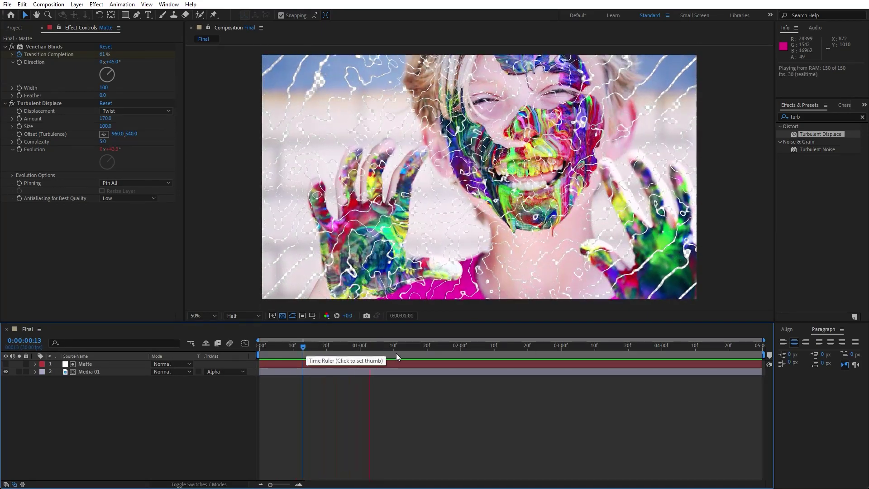
click(523, 350)
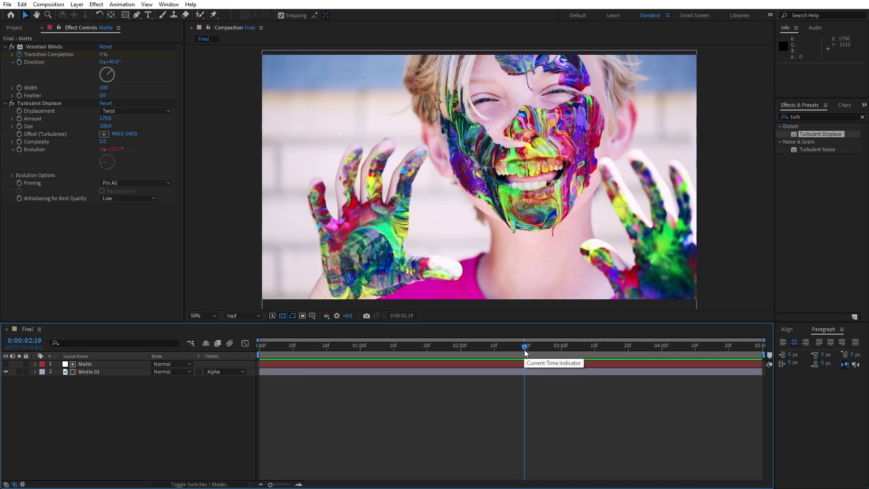
Pre-compose Matte and Media 01 into 'Media 01 + Elements' and zoom the timeline in
drag(120, 409, 85, 370)
right_click(85, 370)
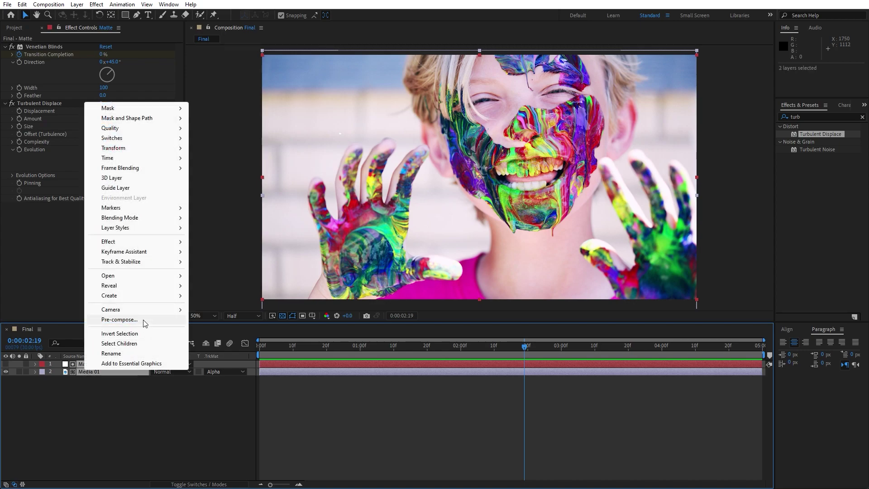
click(119, 319)
text(Med)
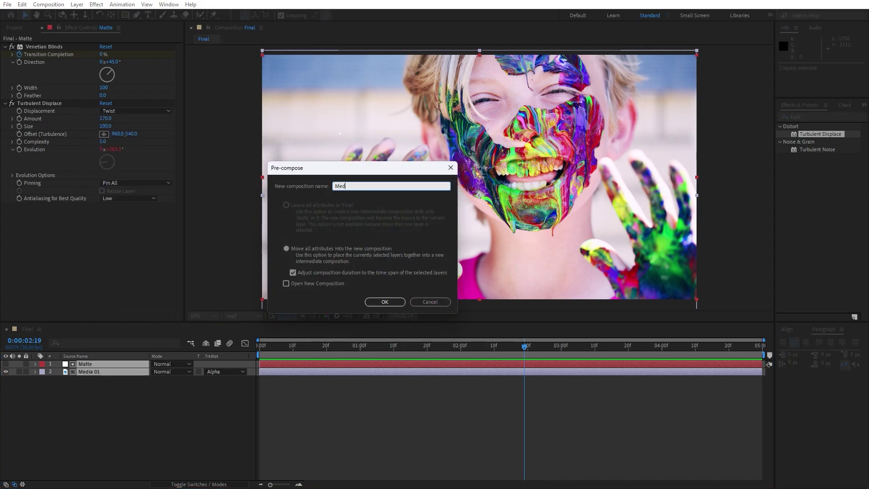
text(ia 01 + Elements)
click(385, 302)
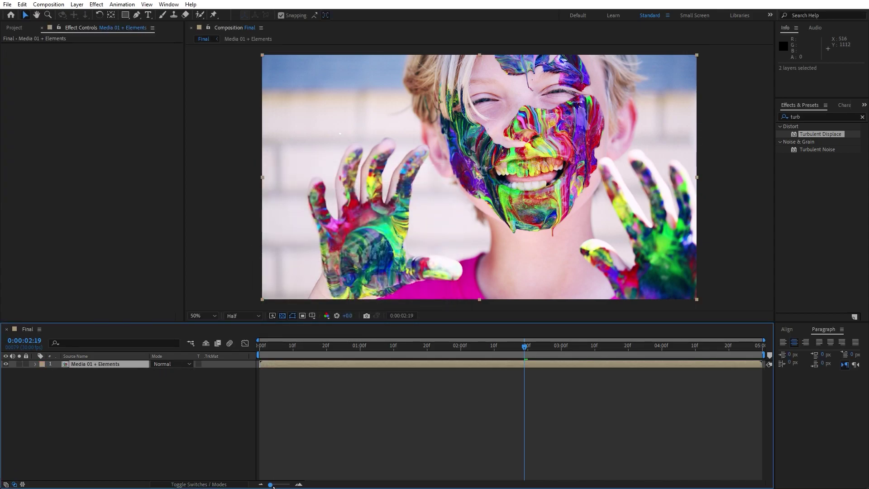
drag(271, 484, 290, 484)
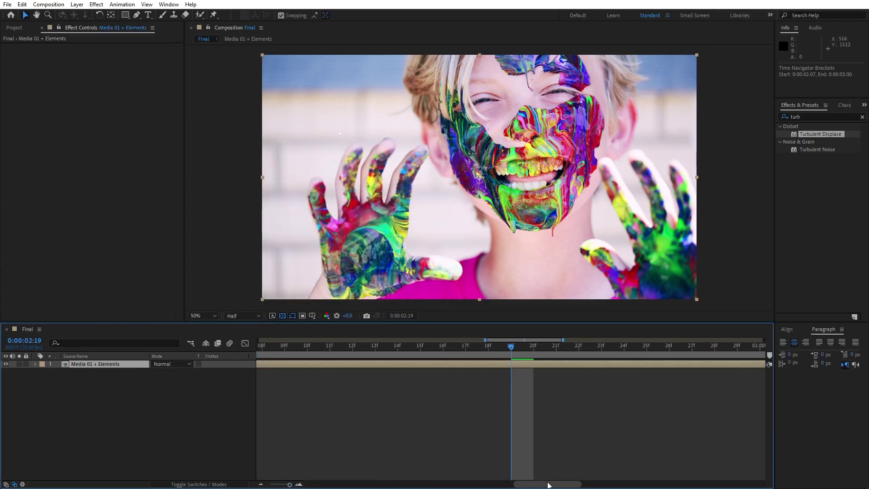
drag(547, 485, 298, 463)
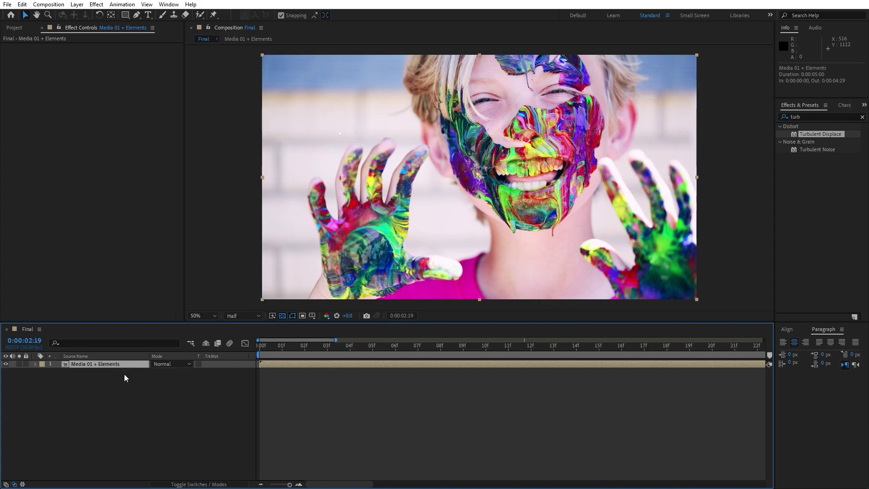
Duplicate the layer, start the copy two frames later, and label it orange
key(ctrl+d)
drag(283, 364, 336, 364)
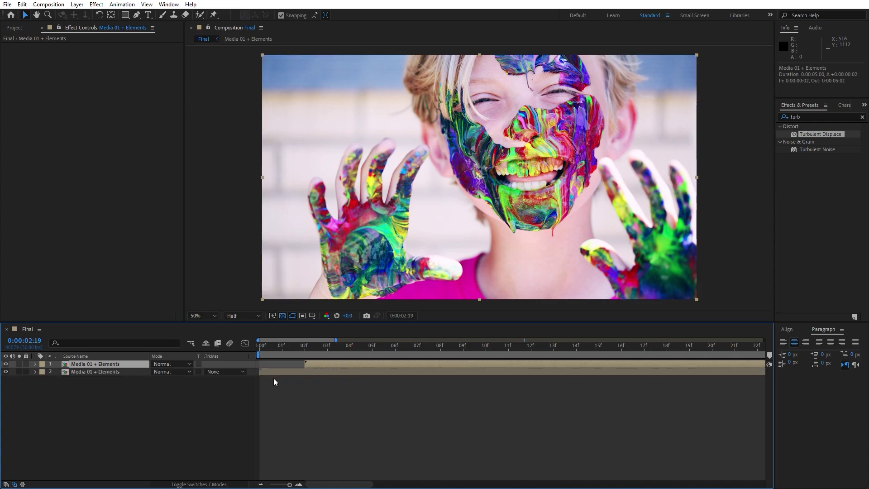
click(42, 364)
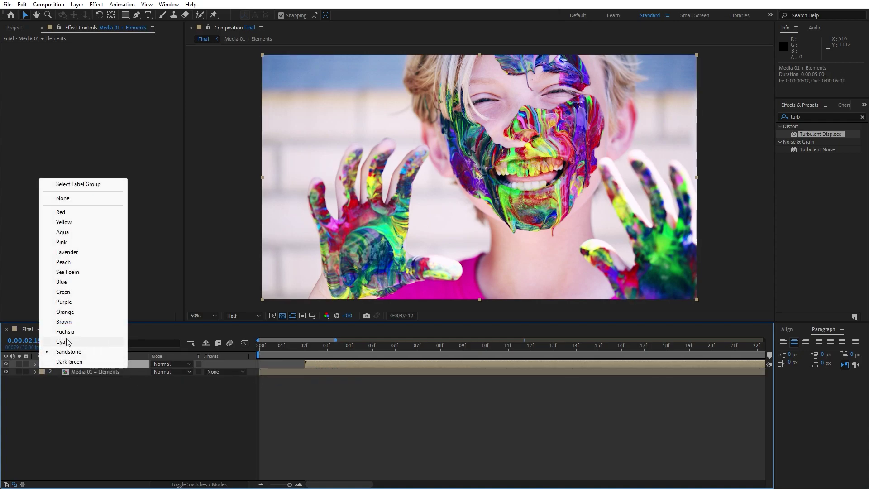
click(63, 322)
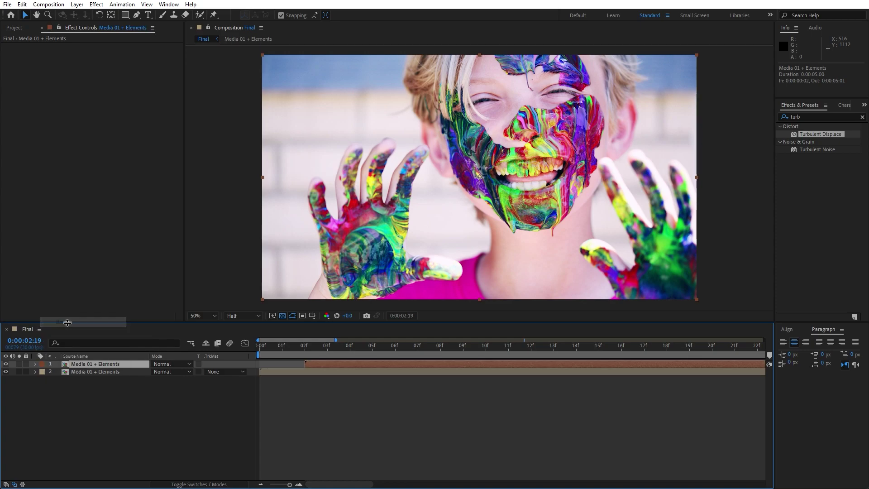
click(38, 365)
click(63, 312)
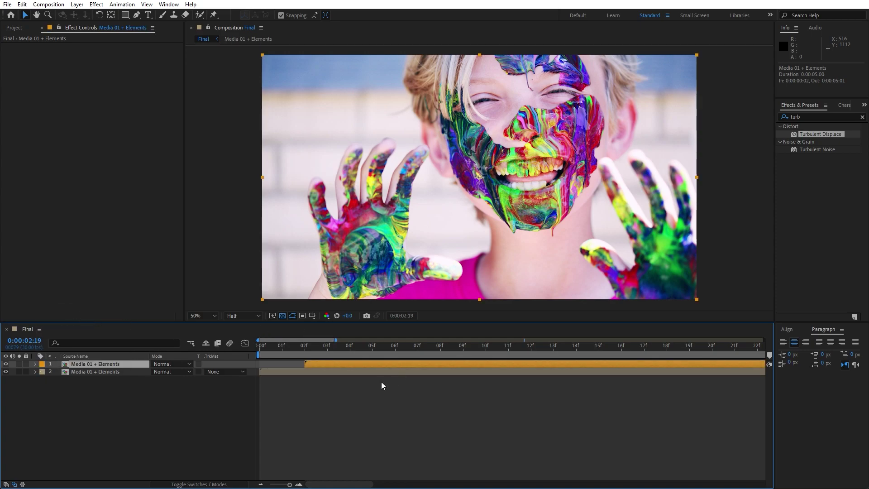
Add two more copies starting at 04f and 06f, labelled green and brown
key(ctrl+d)
drag(329, 365, 367, 365)
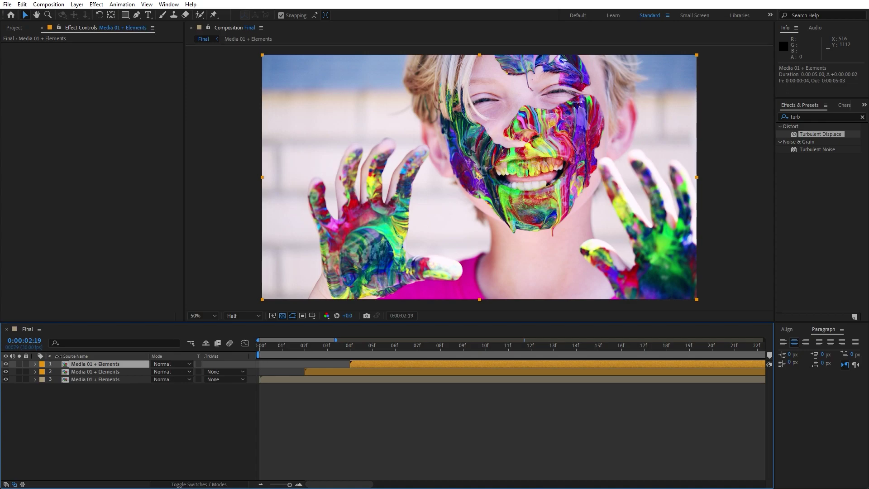
click(42, 364)
click(82, 294)
key(ctrl+d)
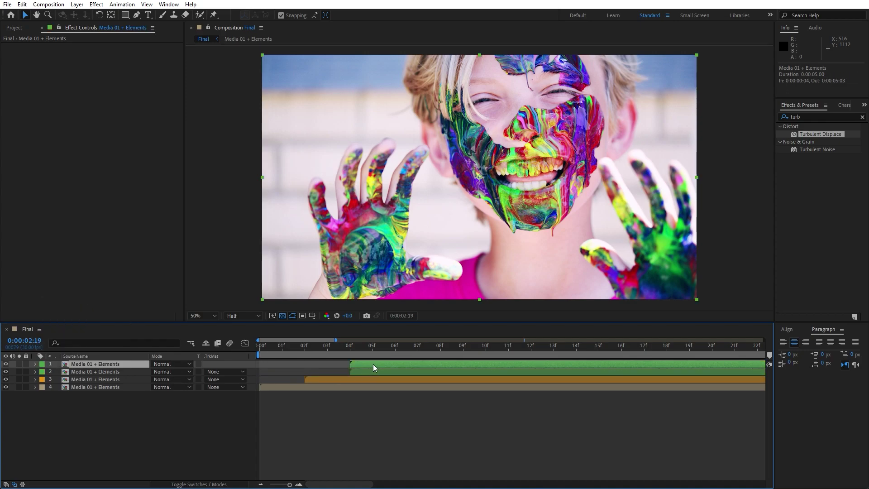
drag(367, 364, 418, 364)
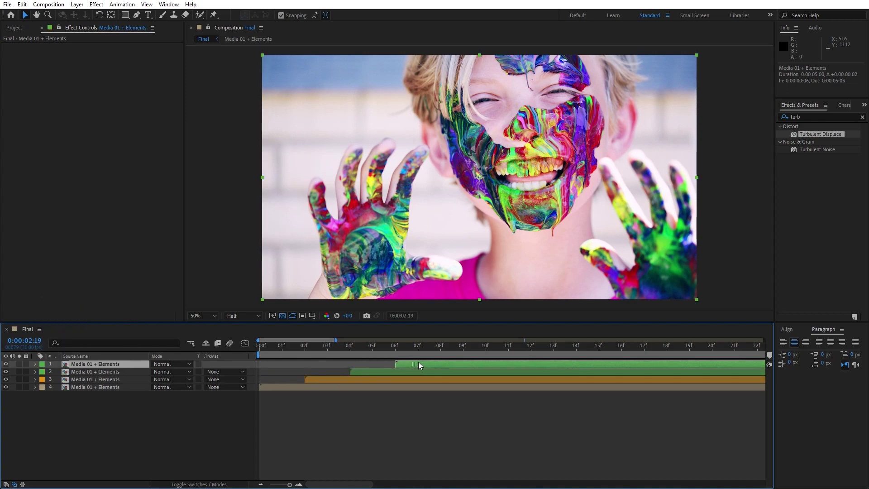
click(42, 363)
click(64, 322)
Add copies at 08f and 10f labelled blue and peach, then select layers 2–6
key(ctrl+d)
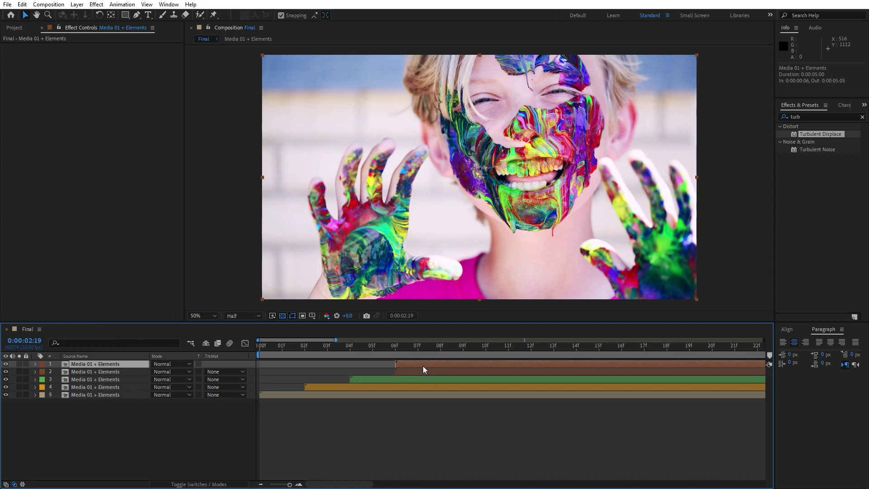
drag(422, 364, 470, 362)
click(42, 364)
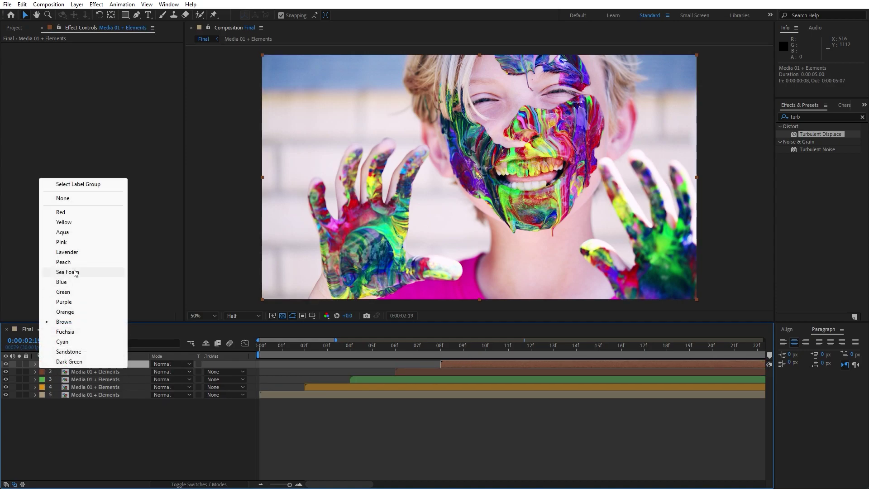
click(75, 282)
key(ctrl+d)
drag(451, 363, 498, 364)
click(42, 364)
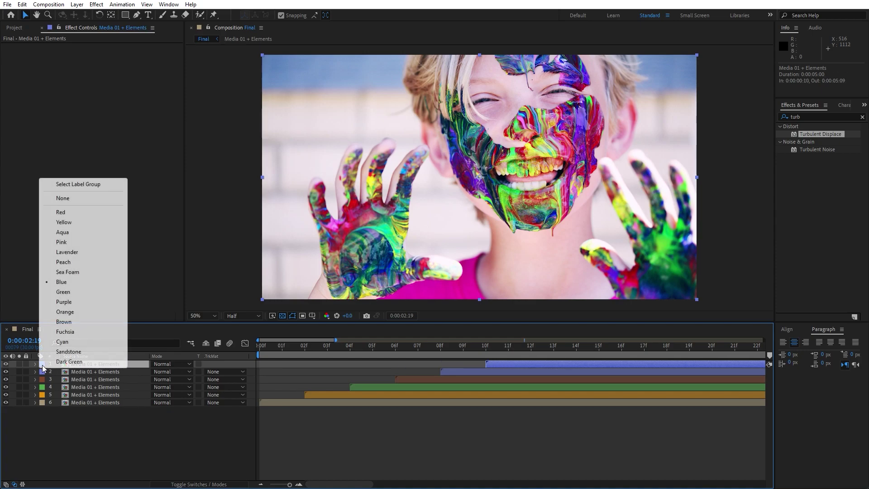
click(76, 263)
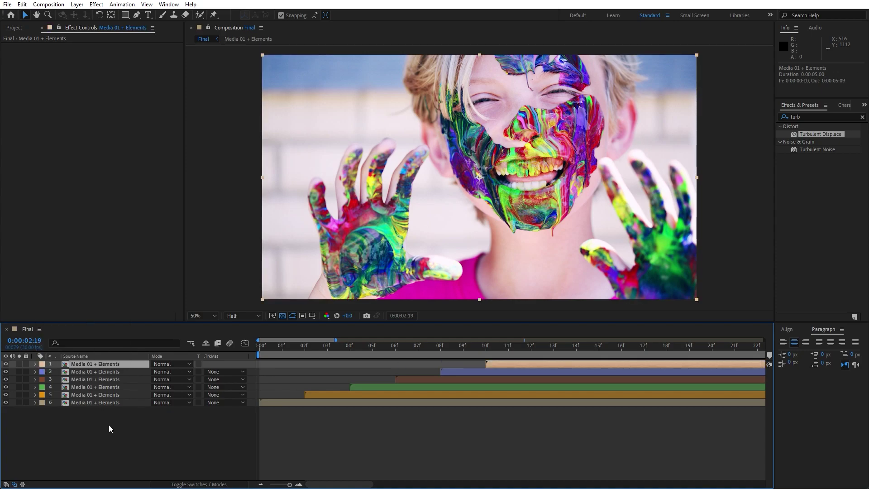
drag(109, 425, 84, 373)
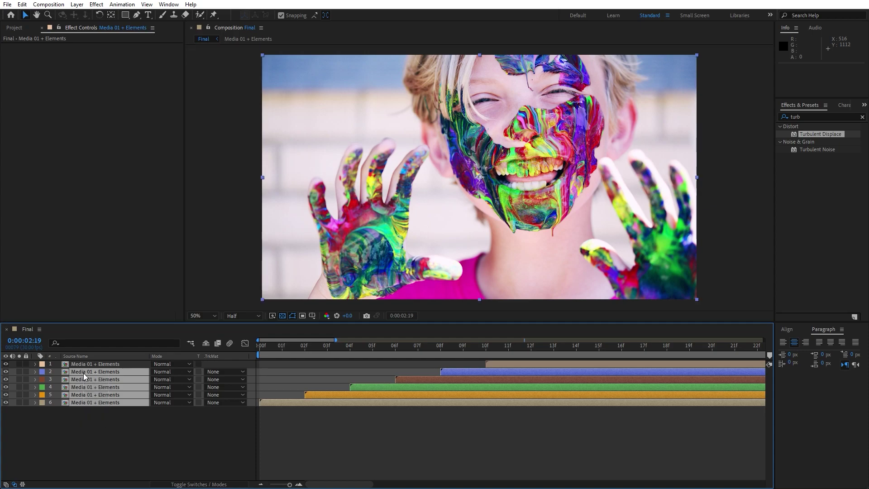
Apply the Fill effect to layers 2–6, then select layer 6 alone
click(822, 116)
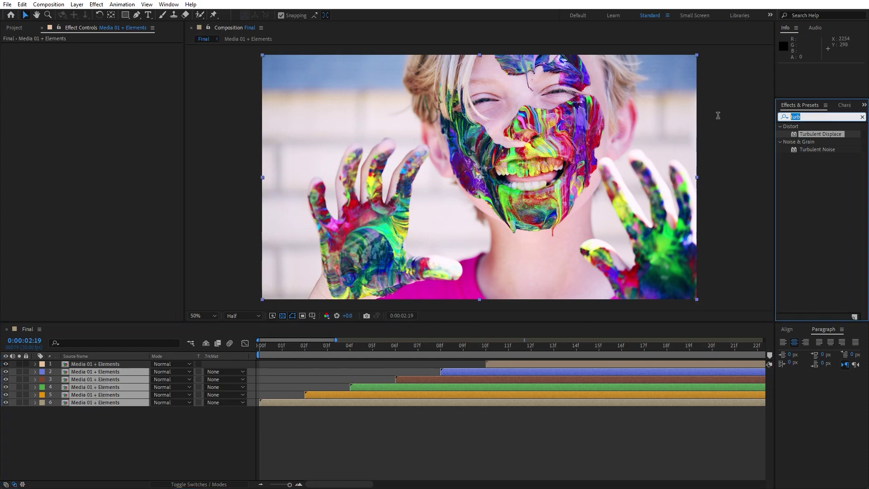
text(fill)
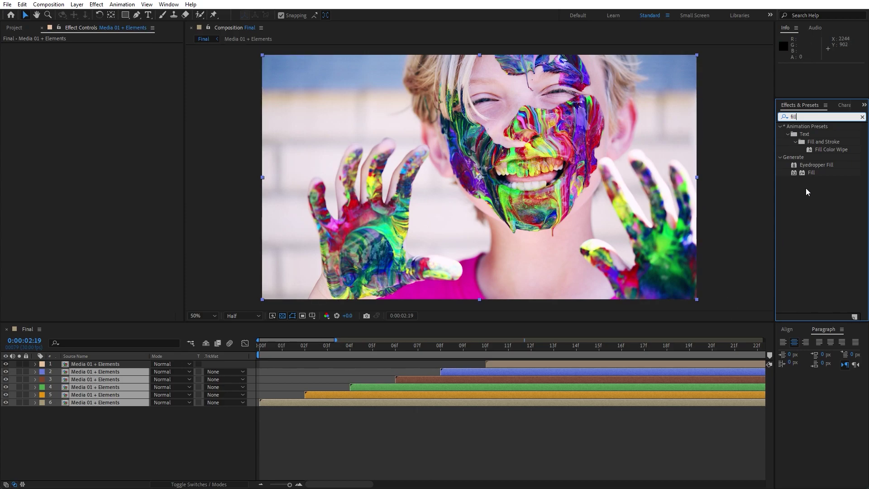
double_click(807, 172)
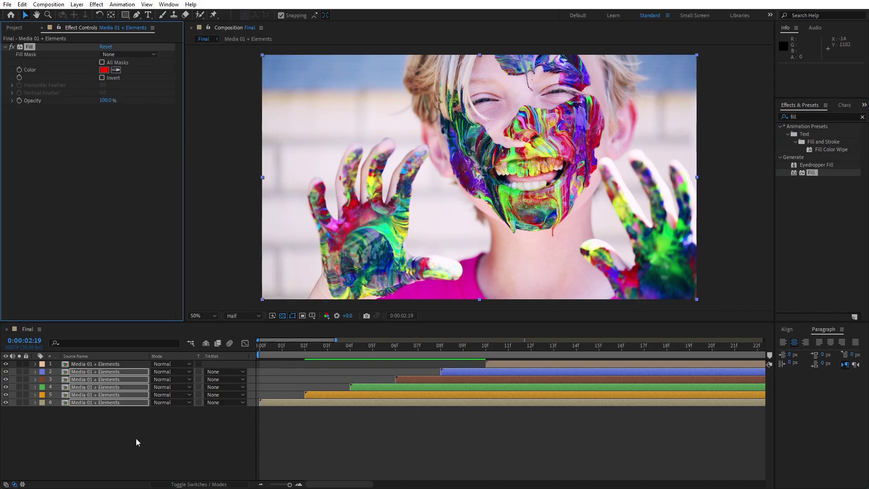
click(93, 415)
click(84, 404)
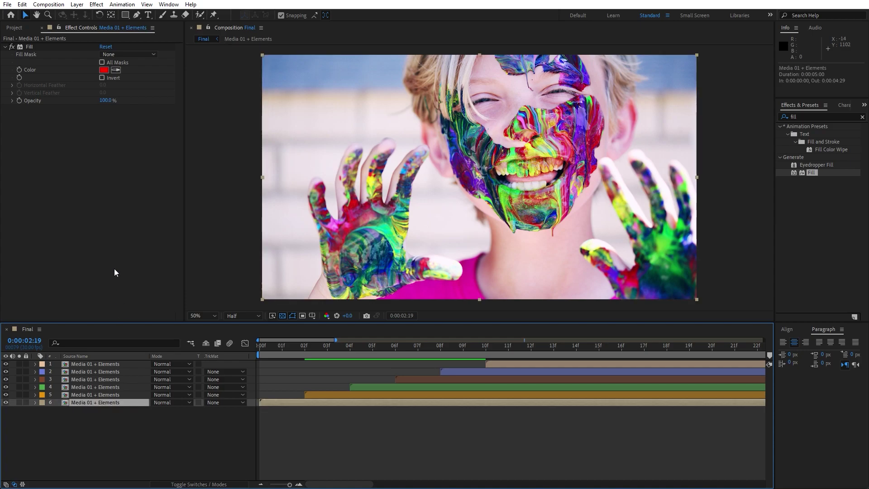
Keep the fills of layers 6 and 5 red after trying magenta and purple hues
click(104, 70)
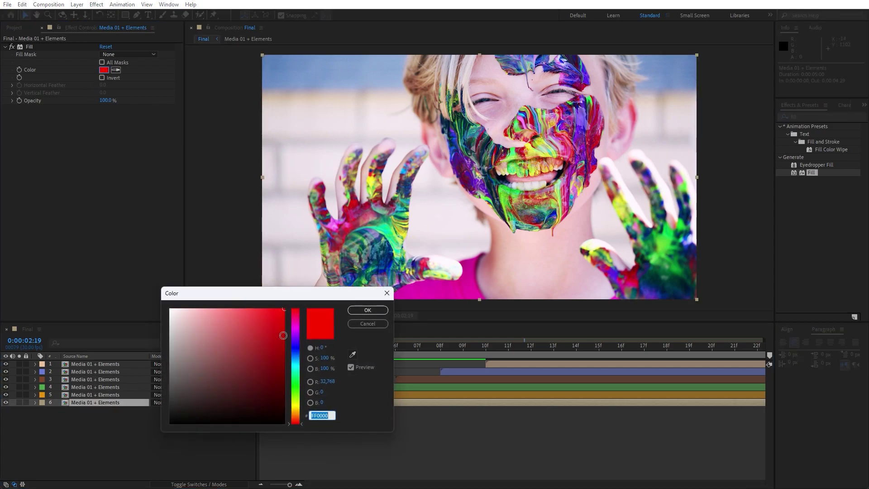
click(296, 325)
drag(296, 324, 296, 309)
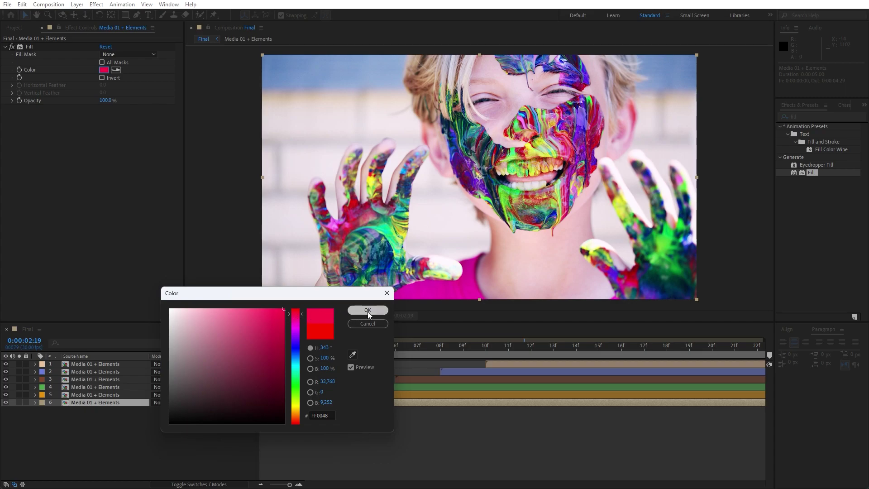
click(368, 311)
click(100, 394)
click(103, 69)
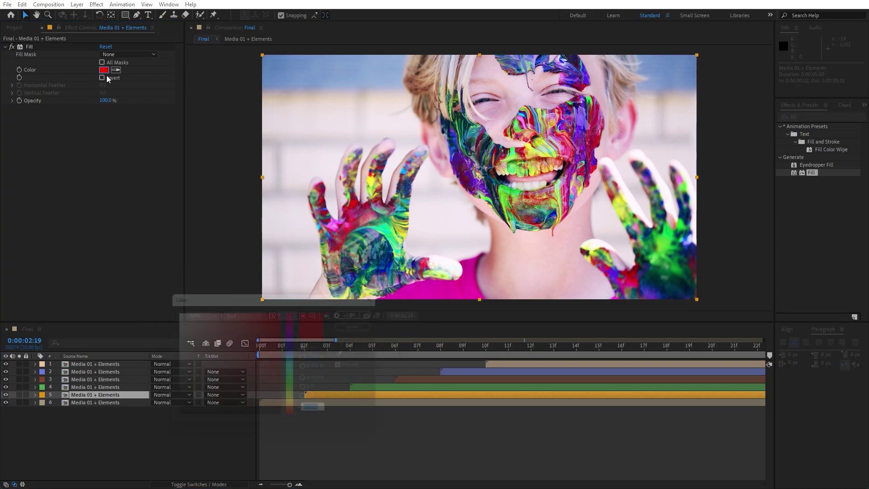
drag(297, 324, 295, 336)
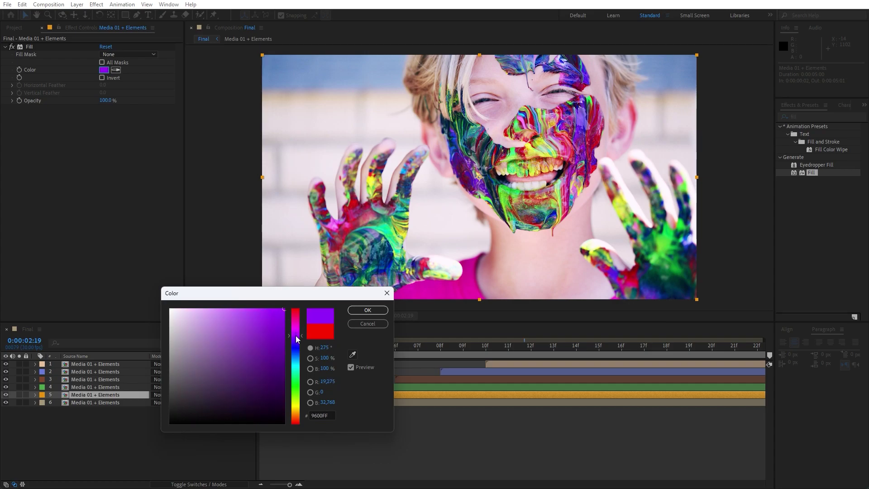
click(365, 322)
Recolour layer 4's fill blue and layer 3's fill cyan
click(99, 388)
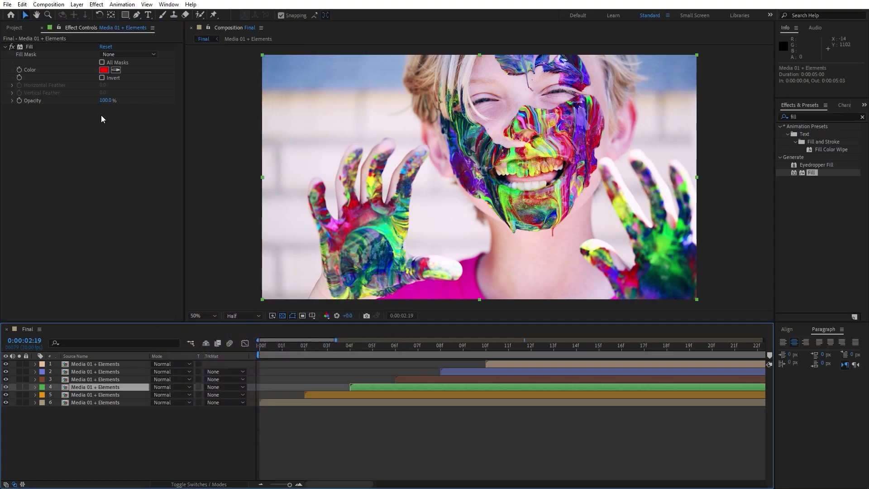
click(104, 70)
click(296, 351)
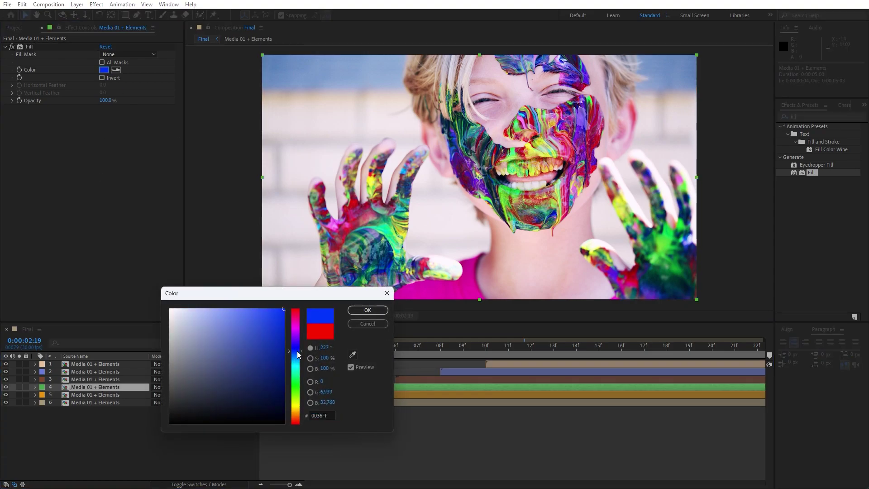
click(364, 310)
click(112, 378)
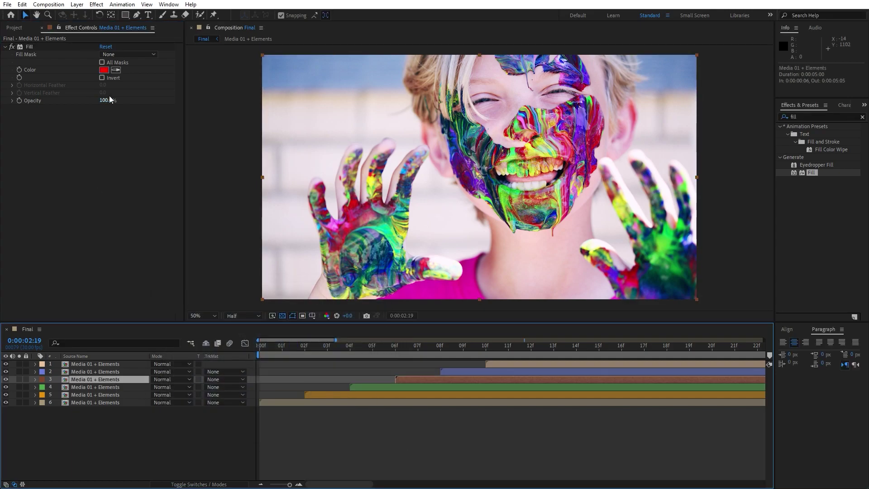
click(104, 70)
click(296, 369)
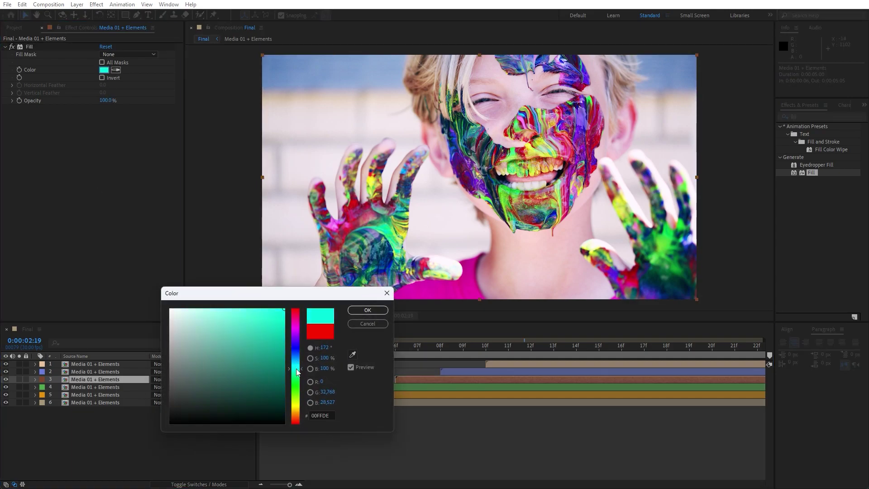
click(368, 310)
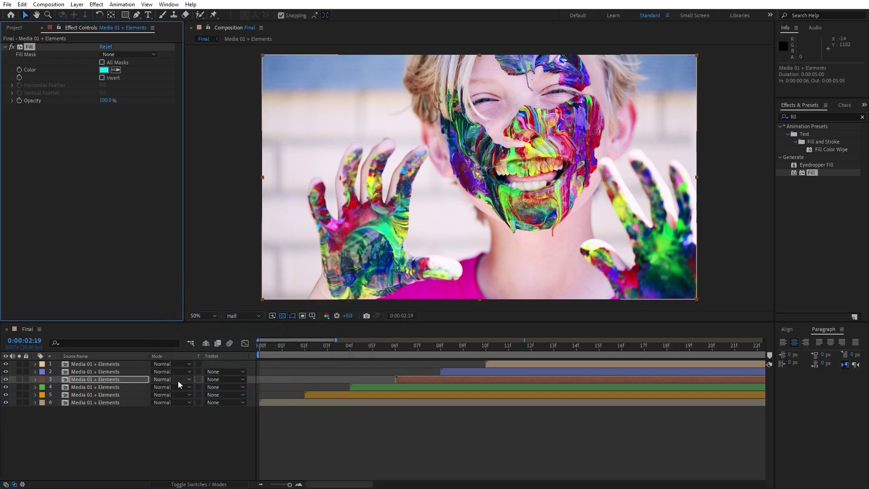
Change layer 2's fill colour to yellow
click(110, 371)
click(104, 70)
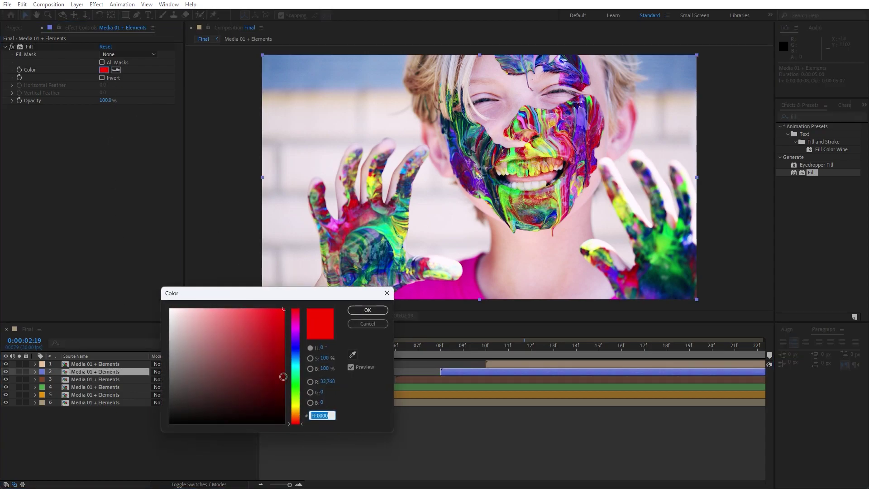
click(297, 407)
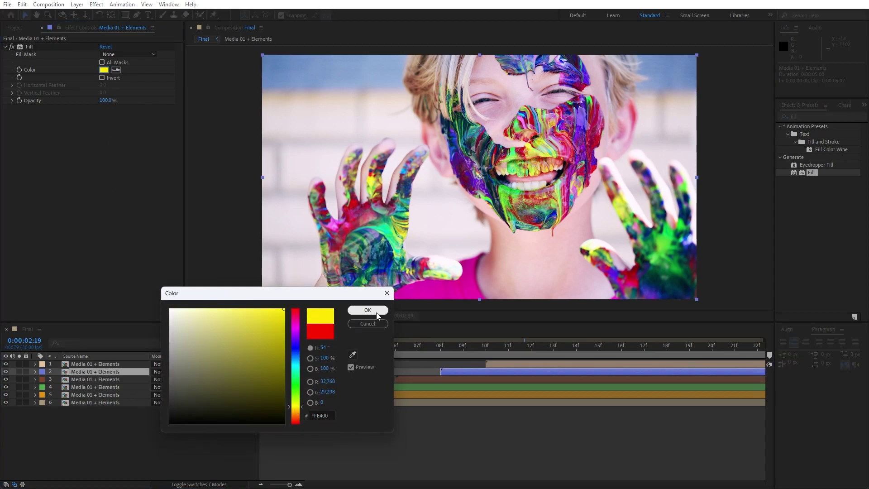
click(349, 311)
Zoom out to the whole 5-second comp, preview from 00:13, and scrub through the transition to 01:25
drag(290, 484, 281, 484)
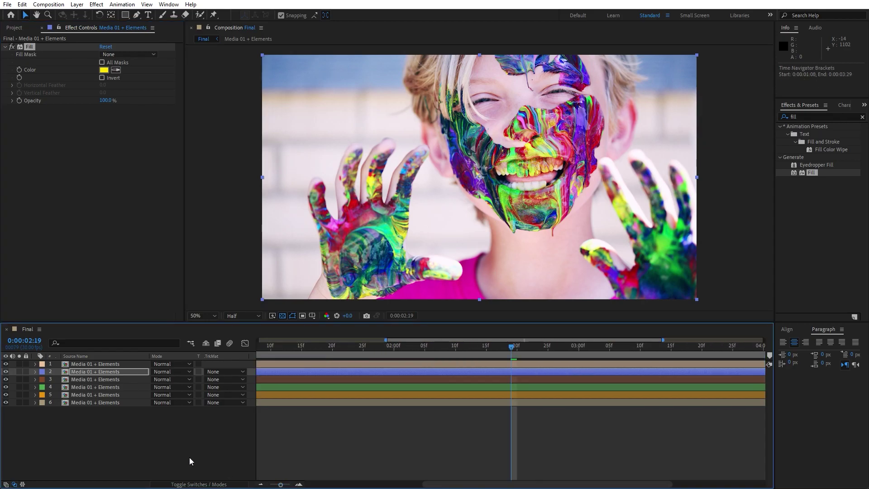
key(space)
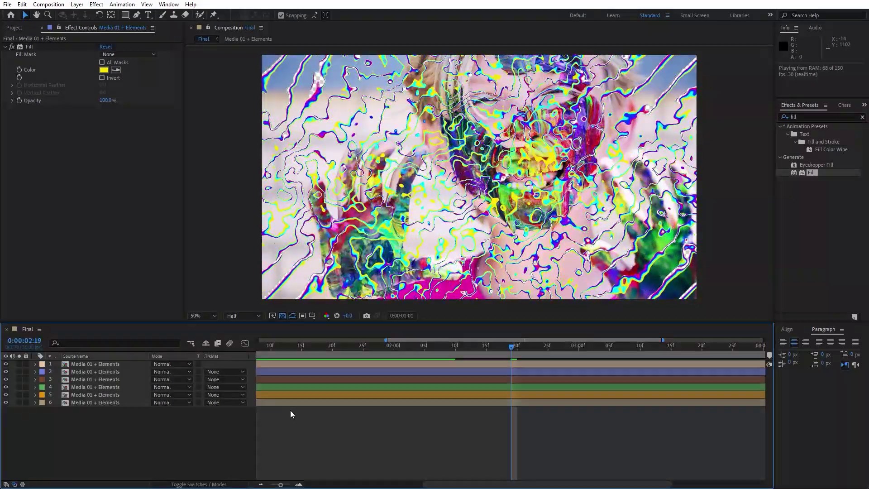
key(space)
drag(281, 484, 270, 484)
click(304, 354)
key(space)
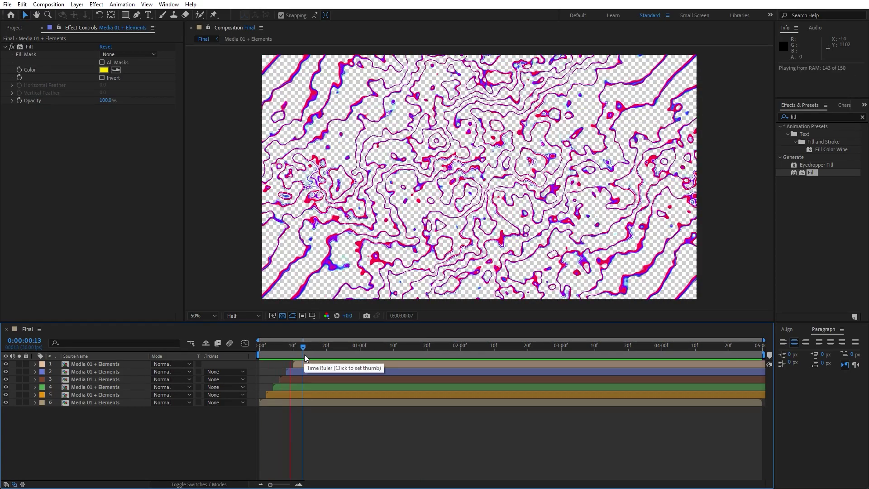
drag(319, 348, 444, 349)
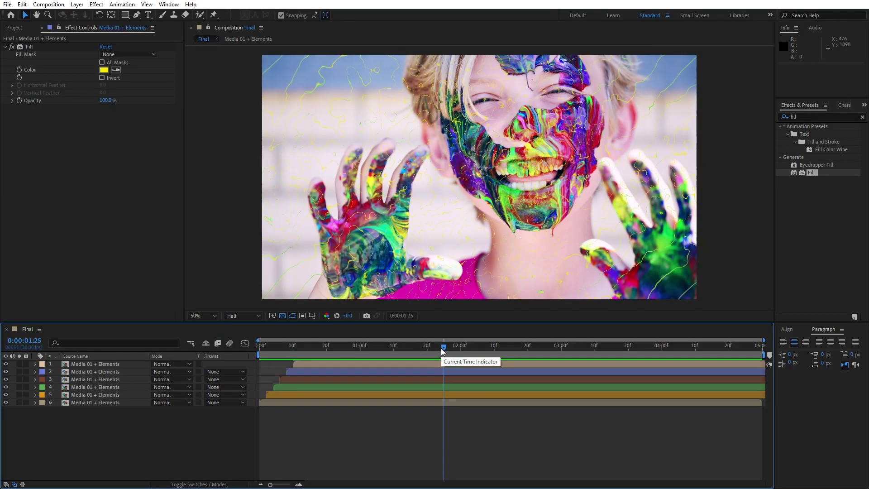
In the Media 01 + Elements precomp, keyframe Media 01's Scale at 110% at the start
double_click(104, 365)
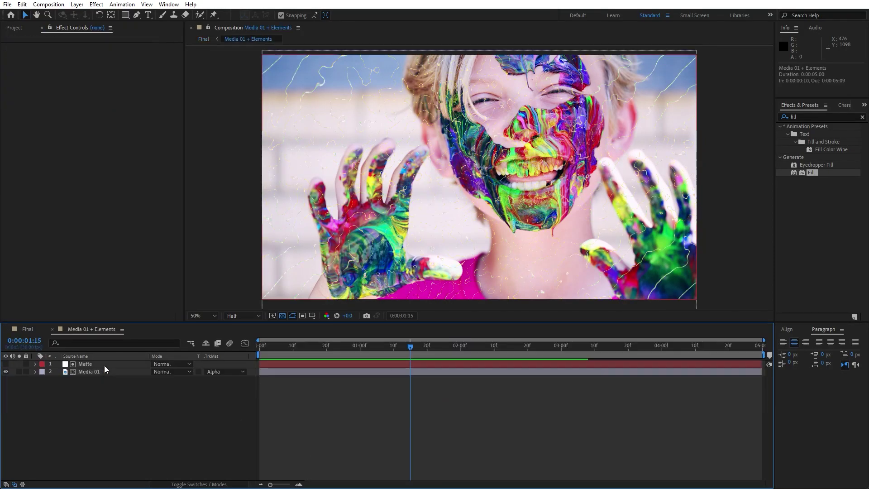
key(Home)
click(92, 372)
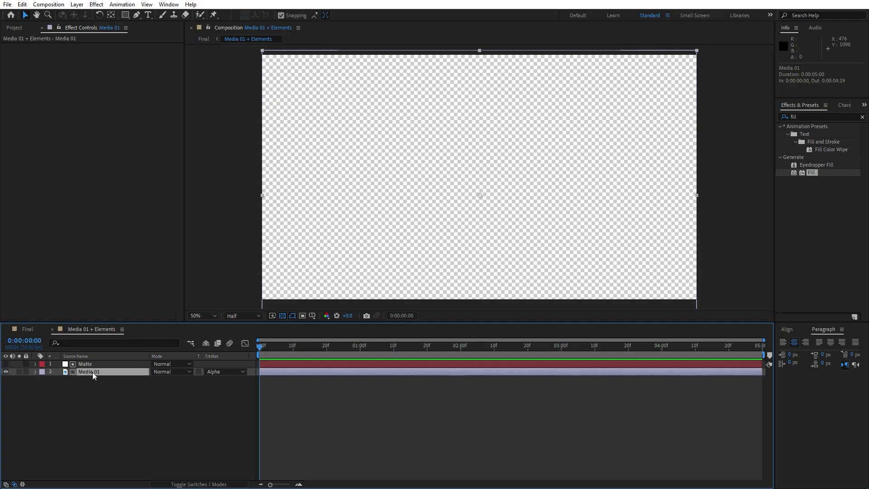
key(s)
click(166, 379)
text(110)
click(107, 444)
click(57, 378)
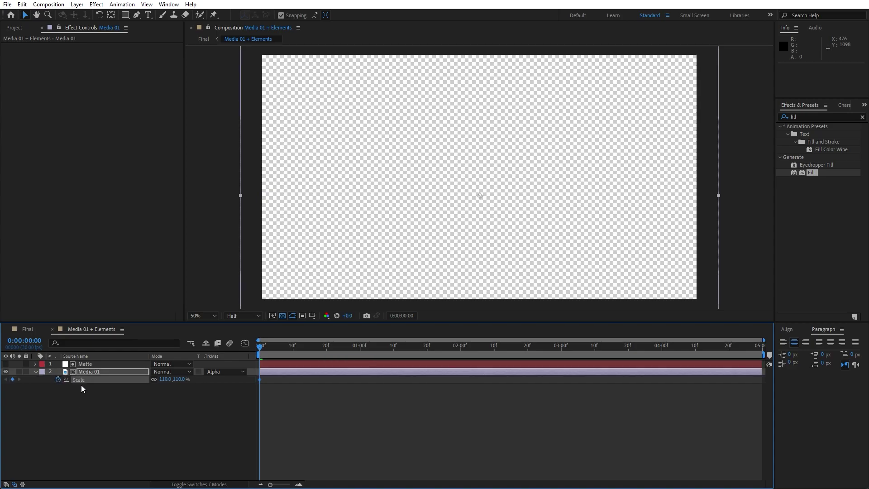
At 0:00:03:00, set Media 01's Scale to 100
drag(288, 354, 560, 355)
click(166, 379)
text(1)
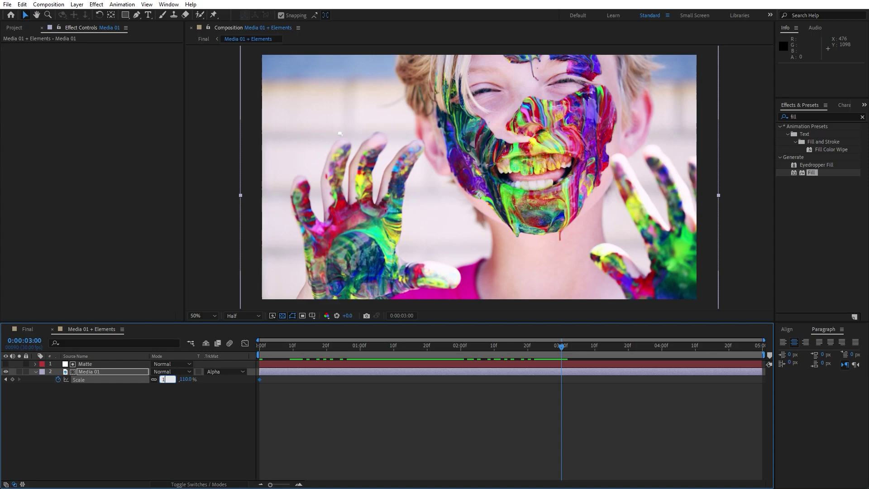
text(00)
key(Return)
Preview the Final comp, stop at 0:00:02:17, and marquee-select all six layers
click(27, 329)
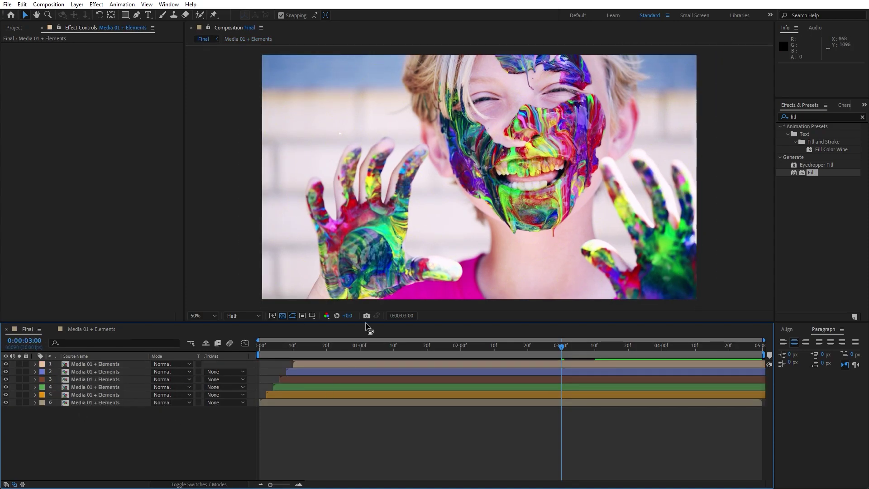
key(space)
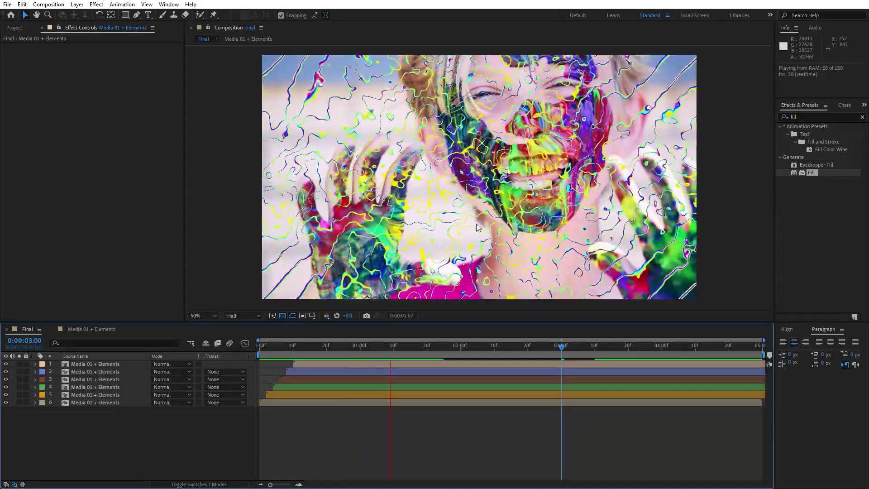
drag(394, 346, 517, 348)
drag(150, 446, 83, 351)
Pre-compose the six selected layers into a new comp named 'Slide 01'
right_click(87, 384)
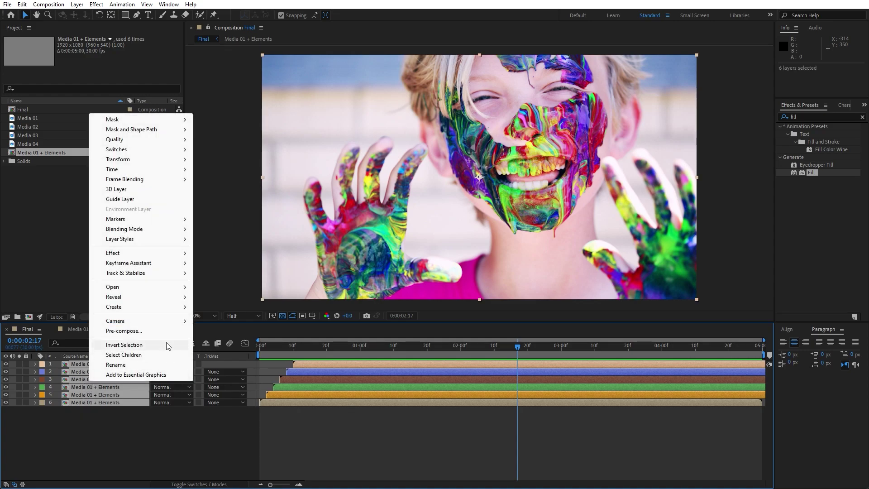
click(156, 331)
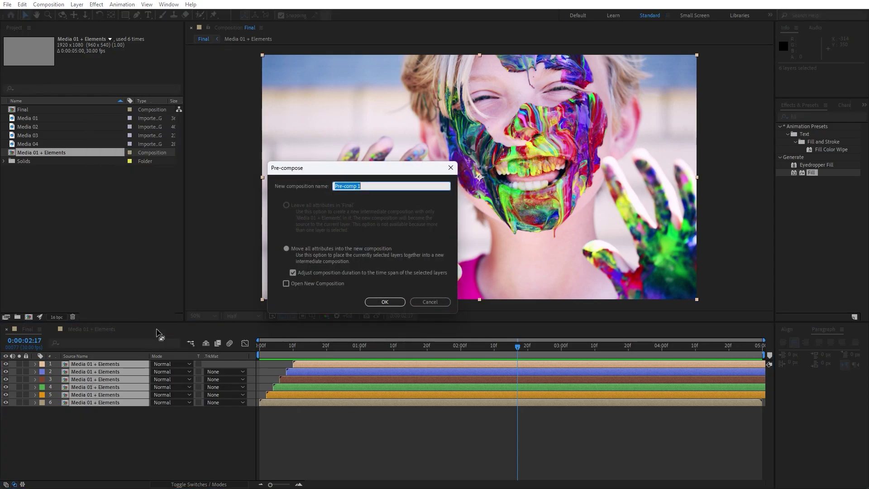
text(Slide 01)
key(Return)
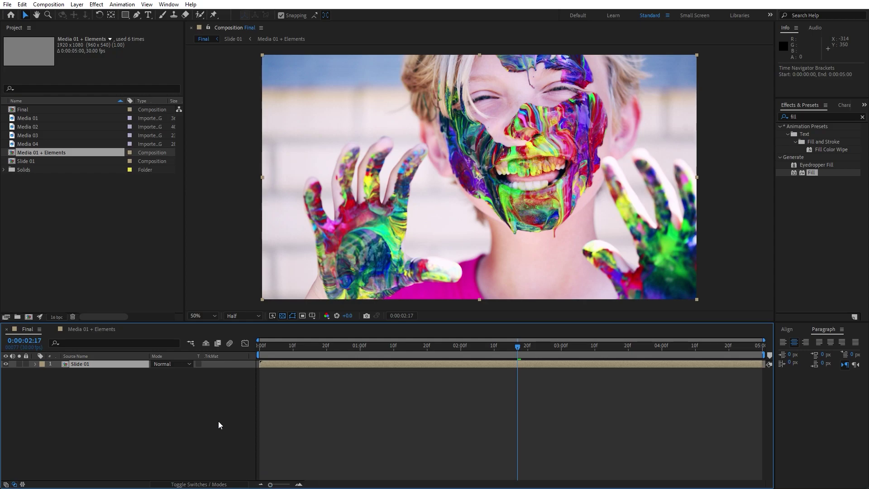
Duplicate Slide 01 as Slide 02, add it above Slide 01 in Final, starting at 2 seconds
click(31, 162)
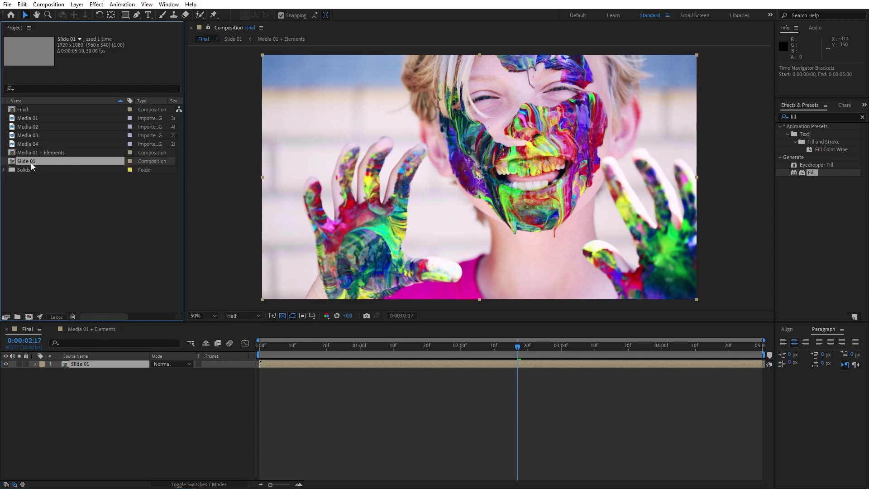
key(ctrl+d)
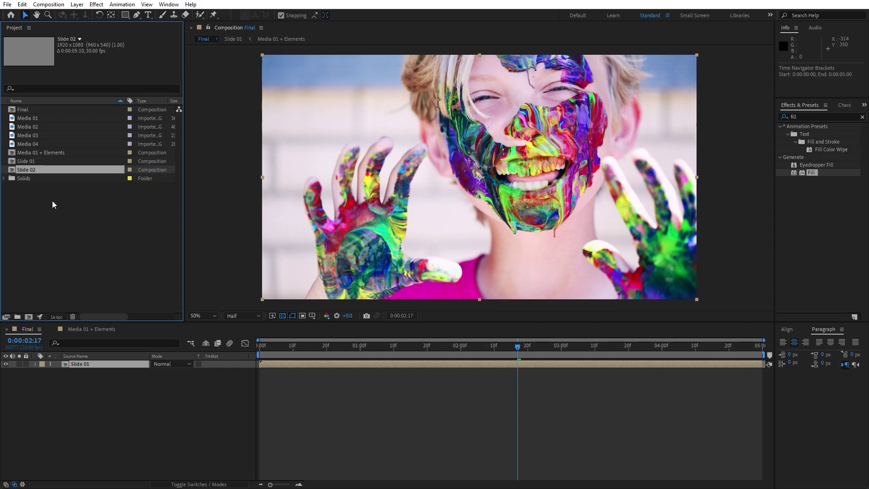
drag(29, 170, 96, 363)
drag(261, 365, 469, 365)
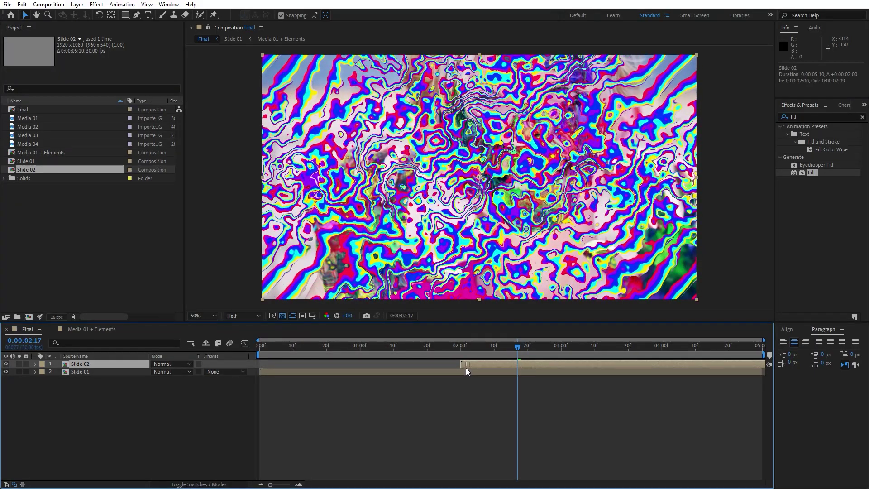
Inside Slide 02, select all six layers, then duplicate Media 01 + Elements as 'Media 02 + Elements'
double_click(87, 365)
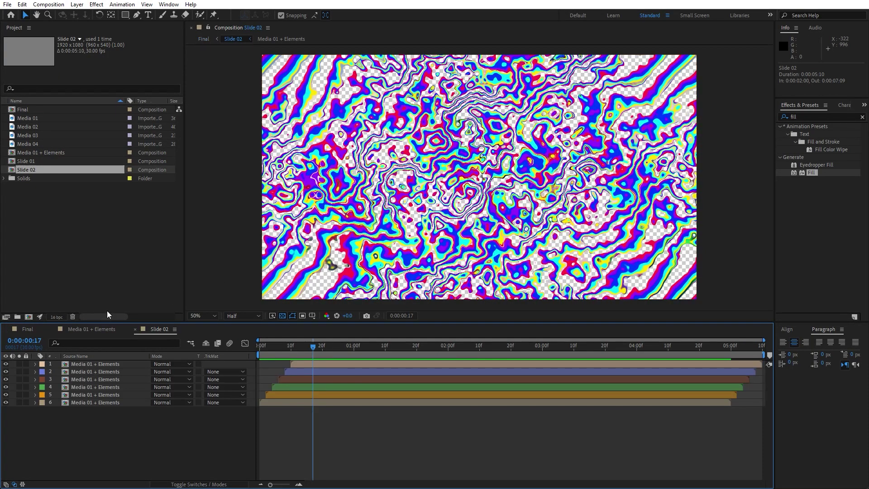
drag(129, 427, 83, 343)
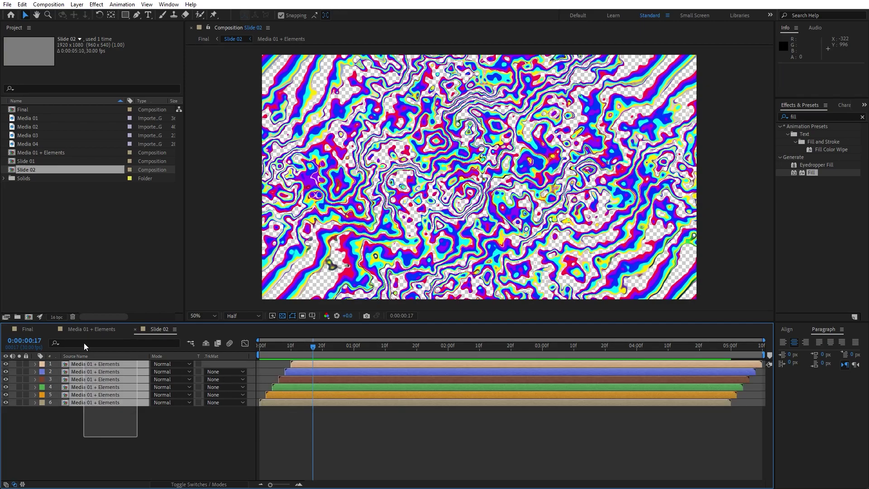
click(48, 153)
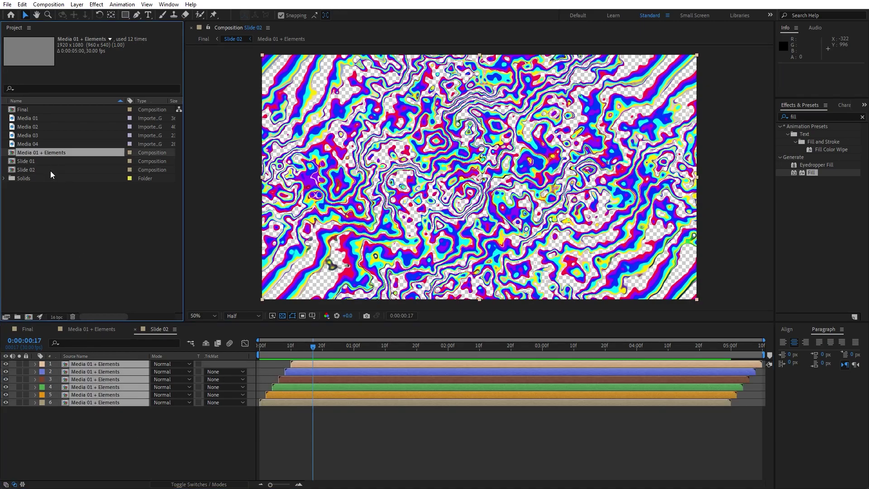
key(ctrl+d)
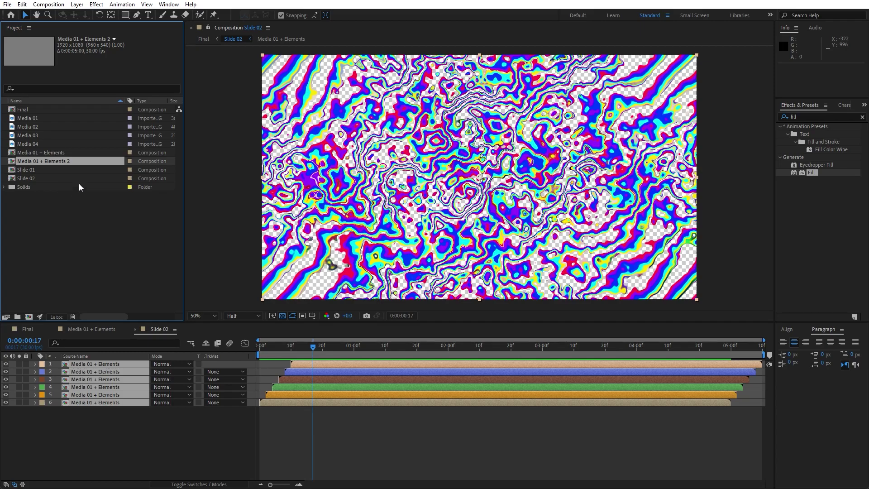
key(Return)
click(74, 162)
key(BackSpace)
key(BackSpace)
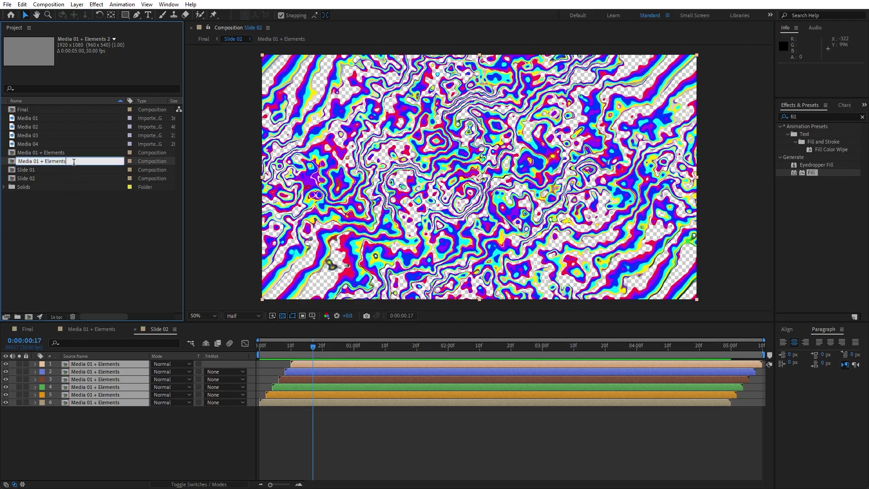
click(55, 190)
Replace the source of all six selected layers with Media 02 + Elements
click(52, 160)
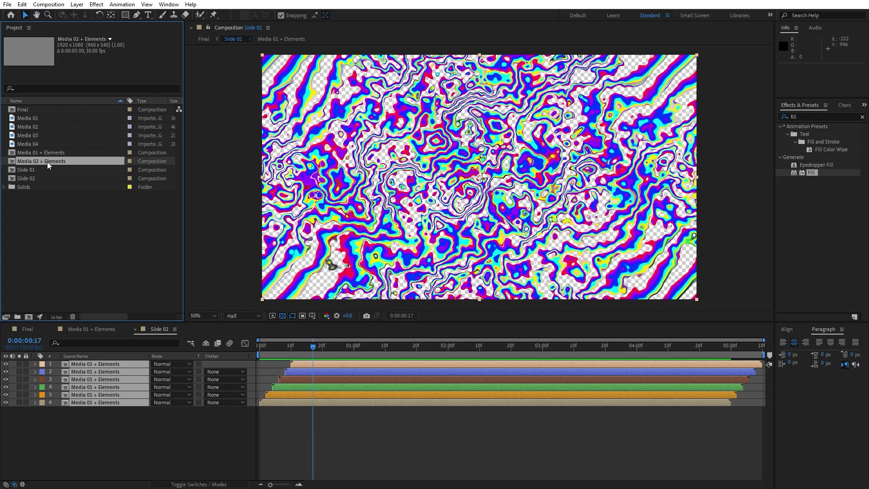
drag(47, 162, 105, 370)
click(104, 444)
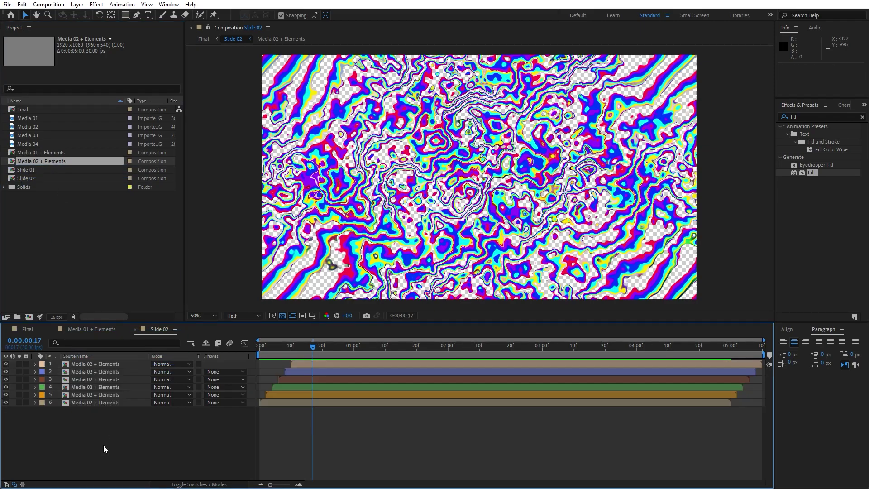
In Media 02 + Elements, swap the Media 01 photo layer for the Media 02 photo
double_click(98, 398)
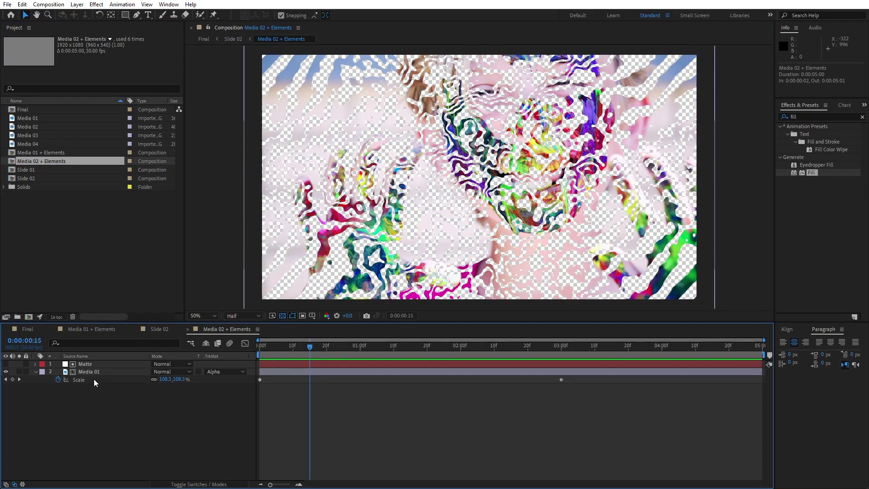
click(34, 372)
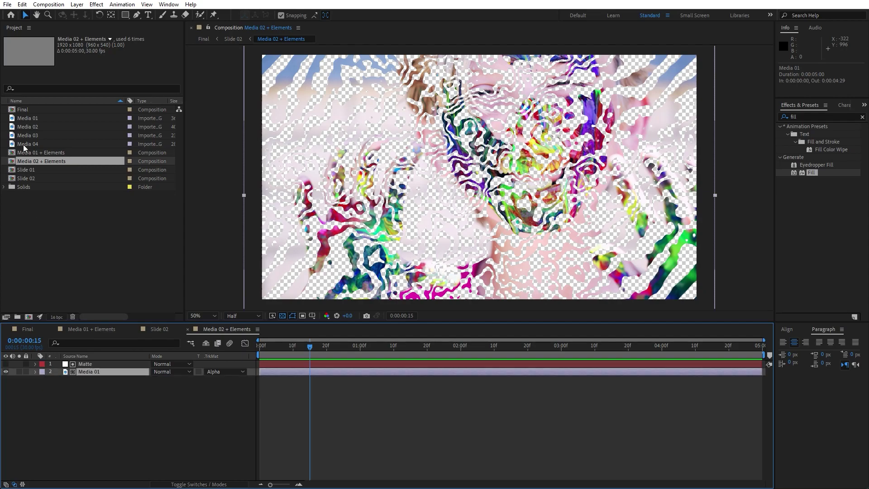
click(33, 127)
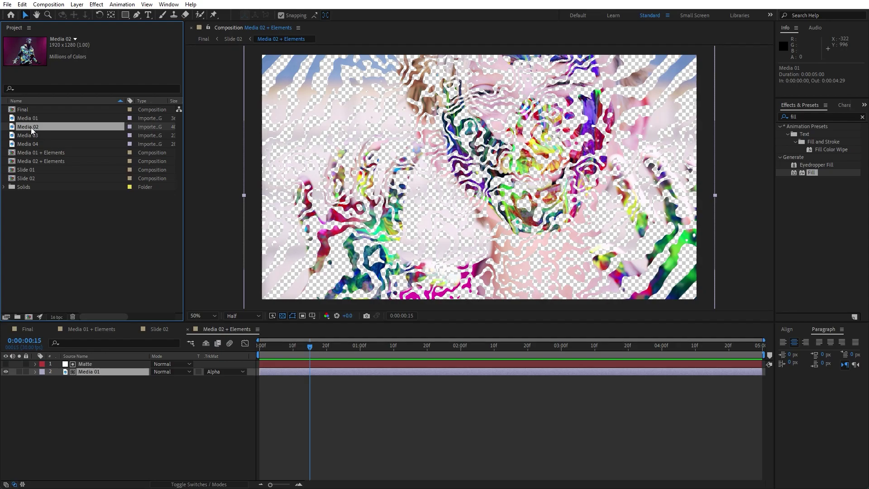
drag(30, 127, 102, 370)
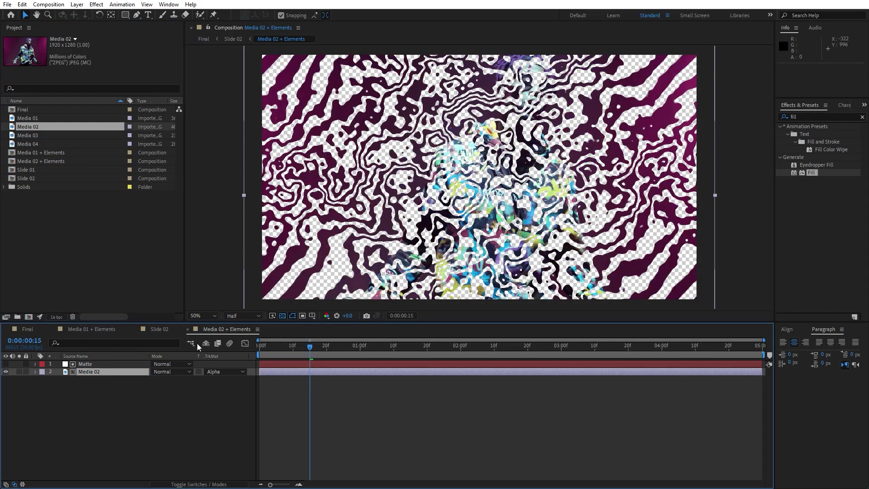
Preview the Final comp from the start, checking Slide 02's transition around 0:00:03:07–0:00:03:20
click(24, 330)
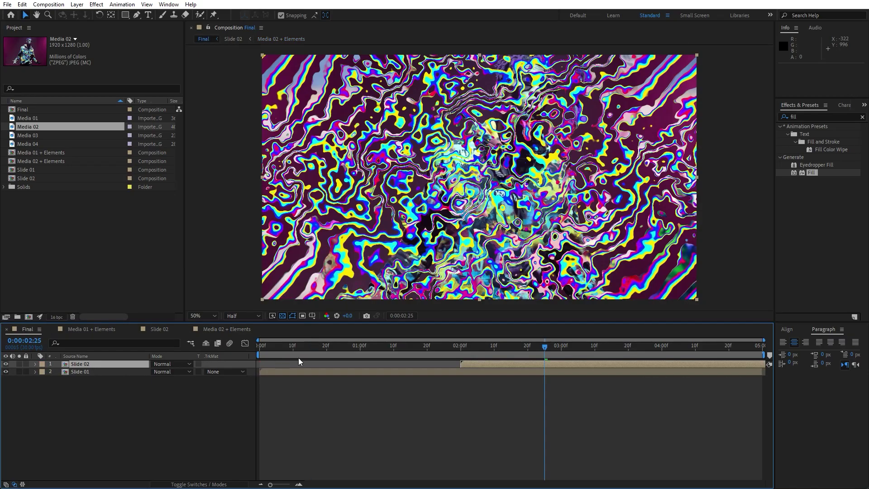
key(Home)
key(space)
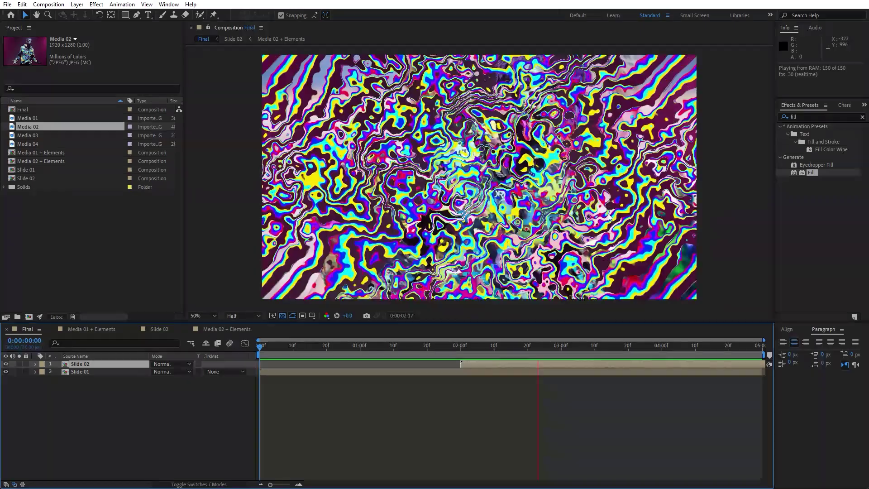
click(584, 346)
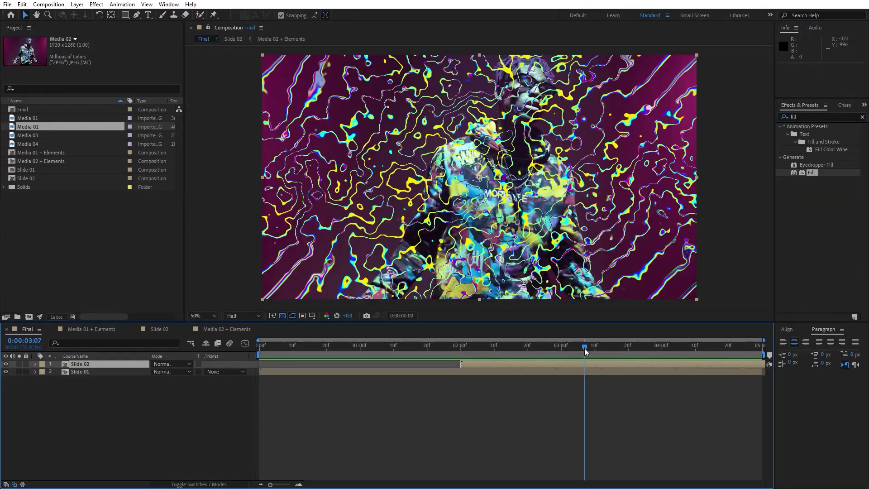
key(space)
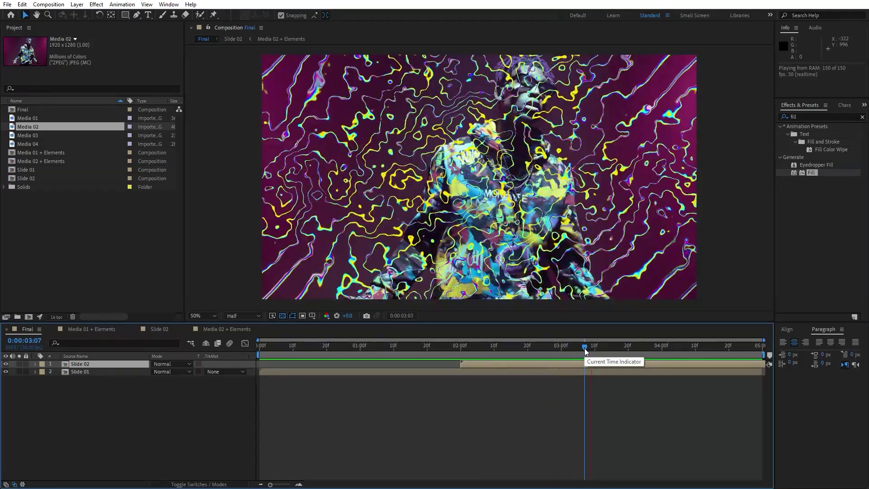
key(space)
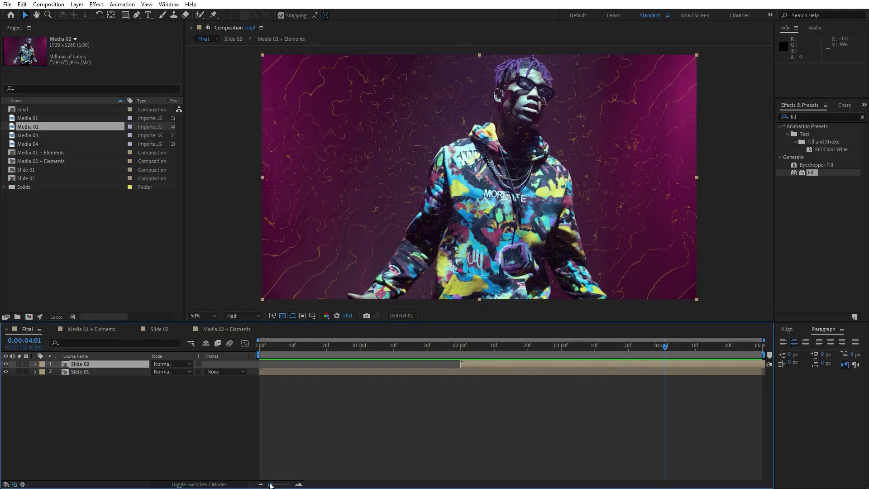
drag(601, 350, 641, 350)
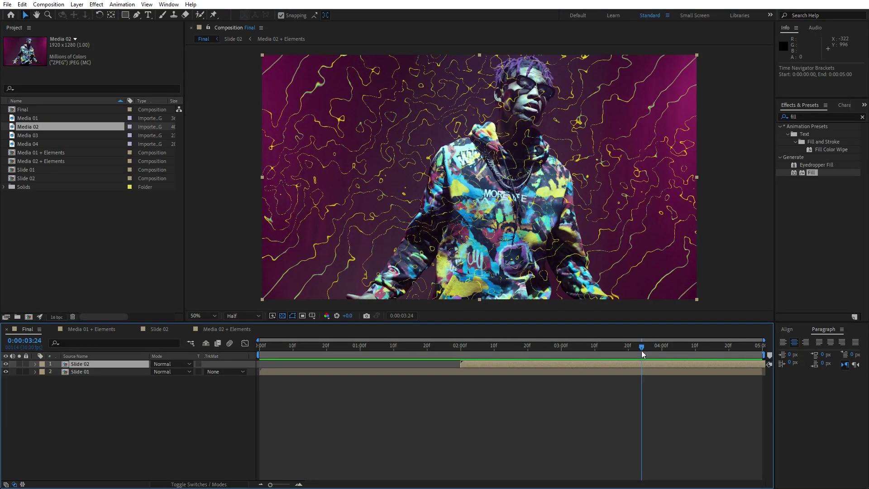